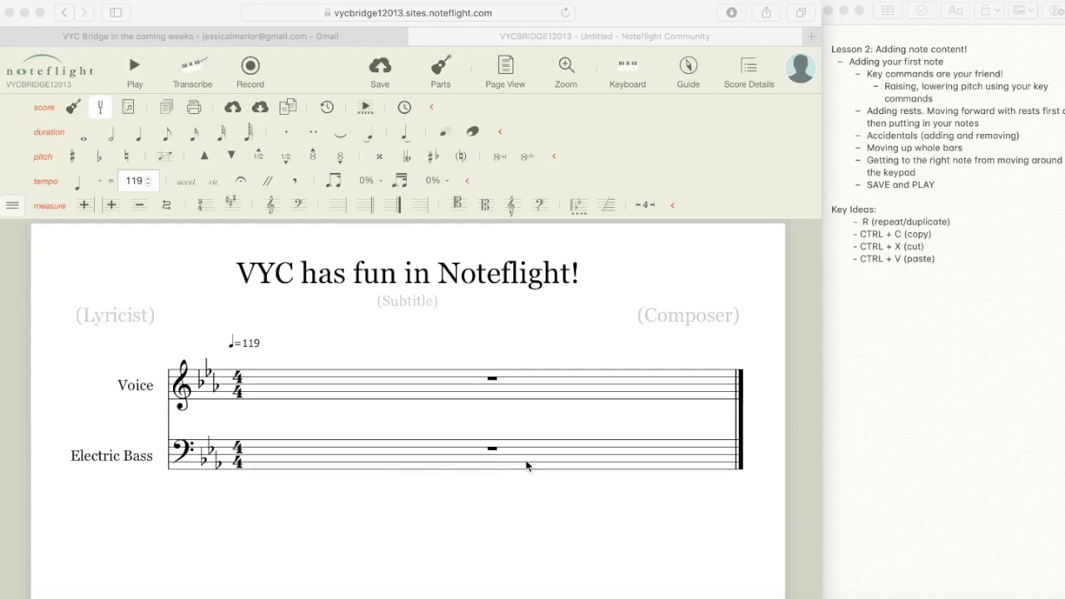
Select the first Electric Bass bar and apply Quarter Rest to split its whole rest.
{"action": "key", "text": "F1"}
{"action": "left_click", "coordinate": [270, 466]}
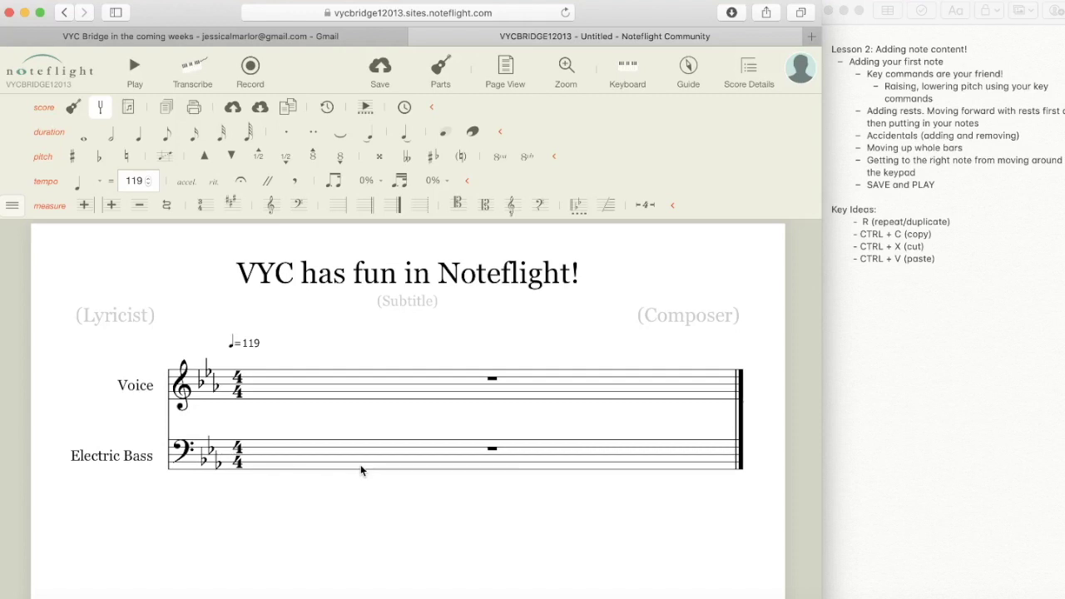
{"action": "left_click", "coordinate": [299, 457]}
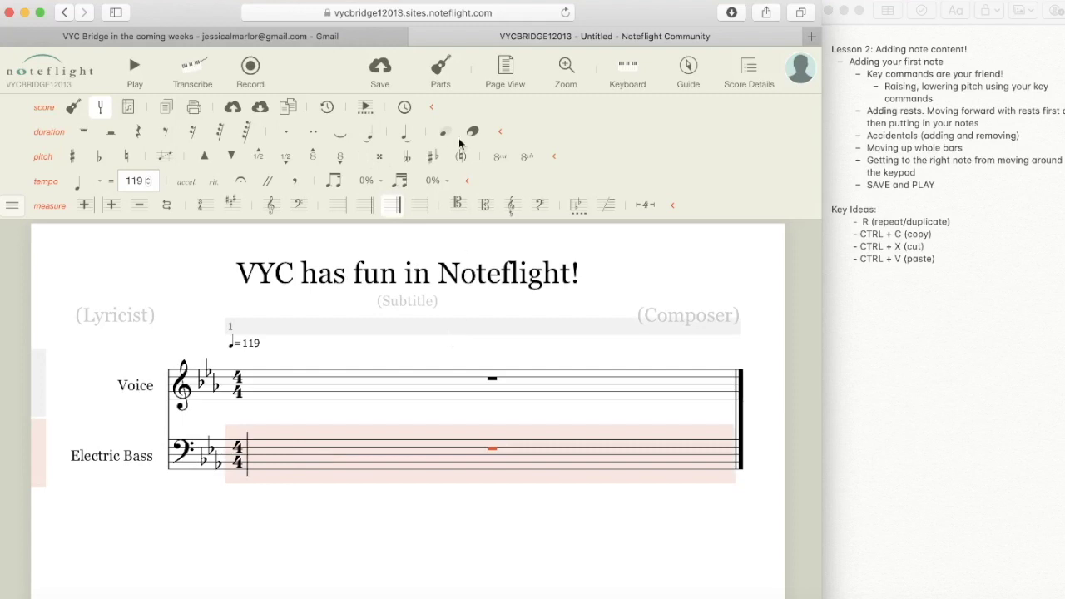
{"action": "left_click", "coordinate": [143, 137]}
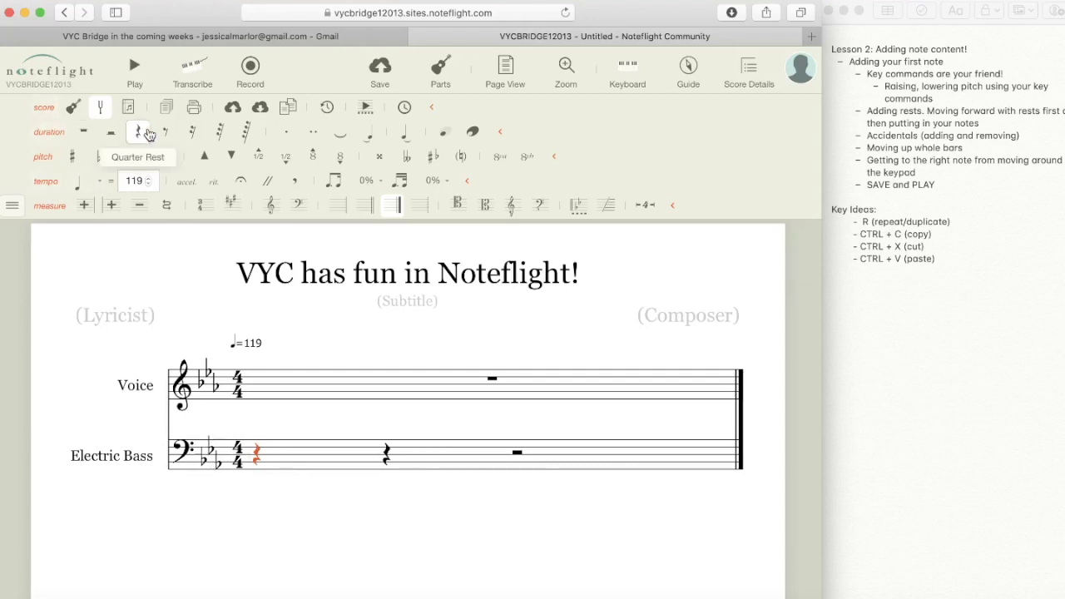
Return to the first bass rest and enter a C quarter note there.
{"action": "key", "text": "Right"}
{"action": "key", "text": "Left"}
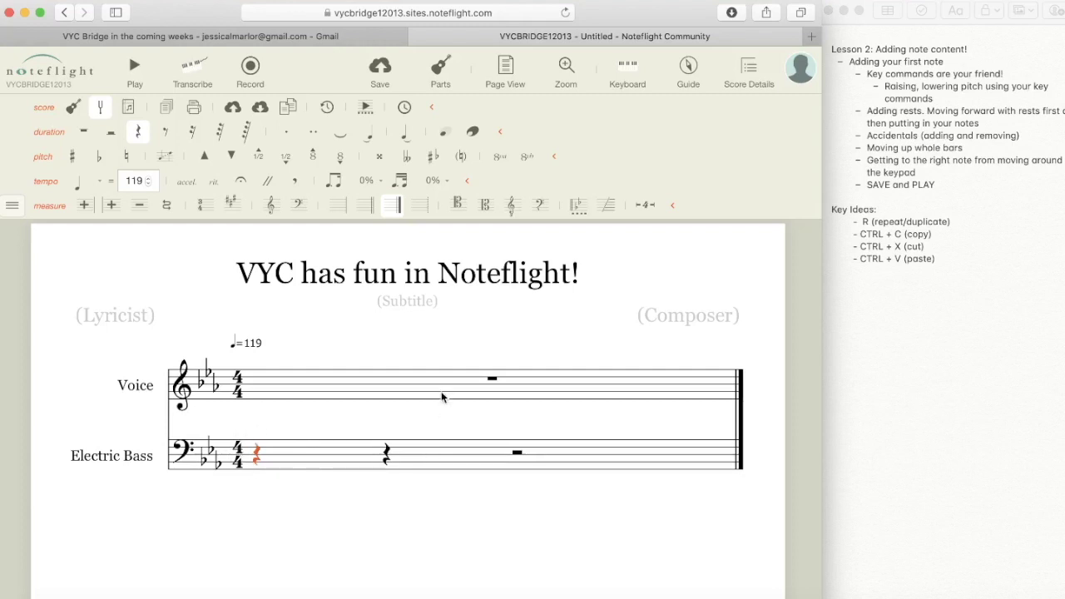
{"action": "key", "text": "c"}
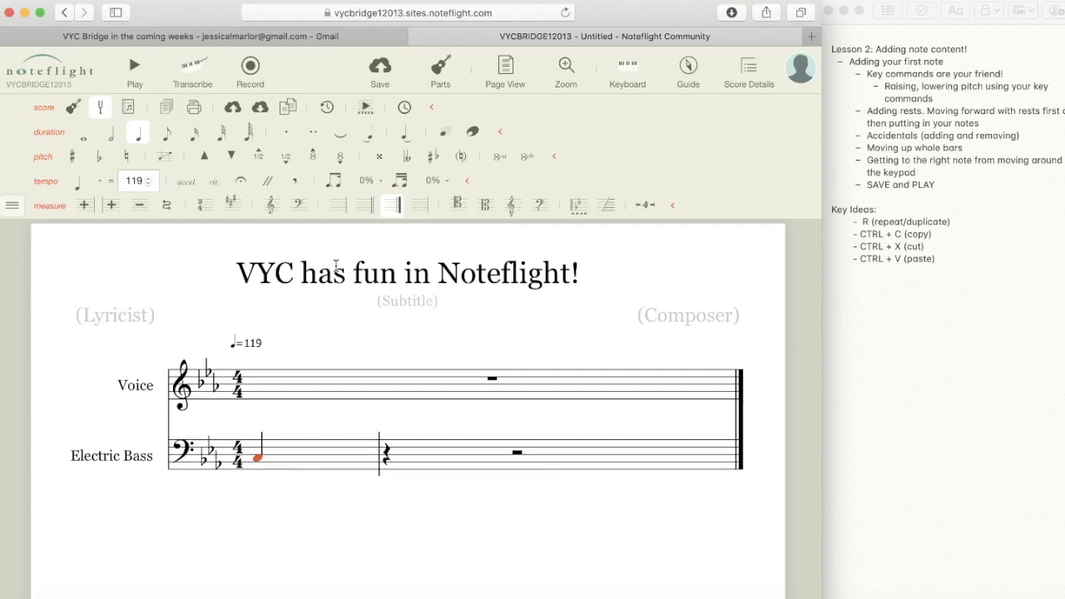
Nudge the new bass quarter note up a step, then back down to its original pitch.
{"action": "key", "text": "Up"}
{"action": "key", "text": "Up"}
{"action": "key", "text": "Up"}
{"action": "key", "text": "Down"}
{"action": "key", "text": "Down"}
{"action": "key", "text": "Down"}
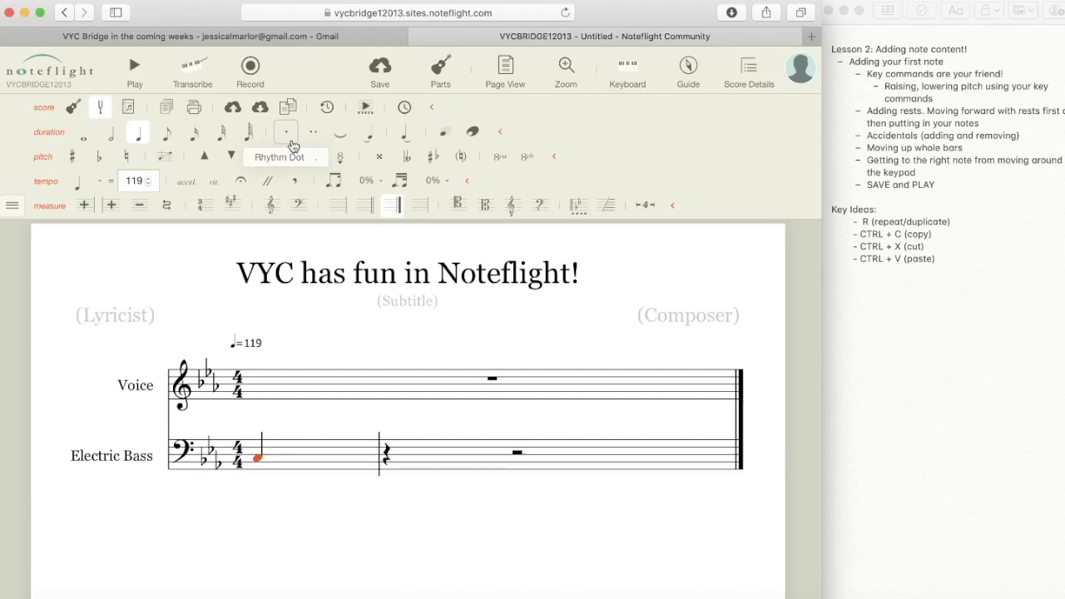
Dot the opening bass quarter note, leaving an eighth rest after it.
{"action": "left_click", "coordinate": [291, 142]}
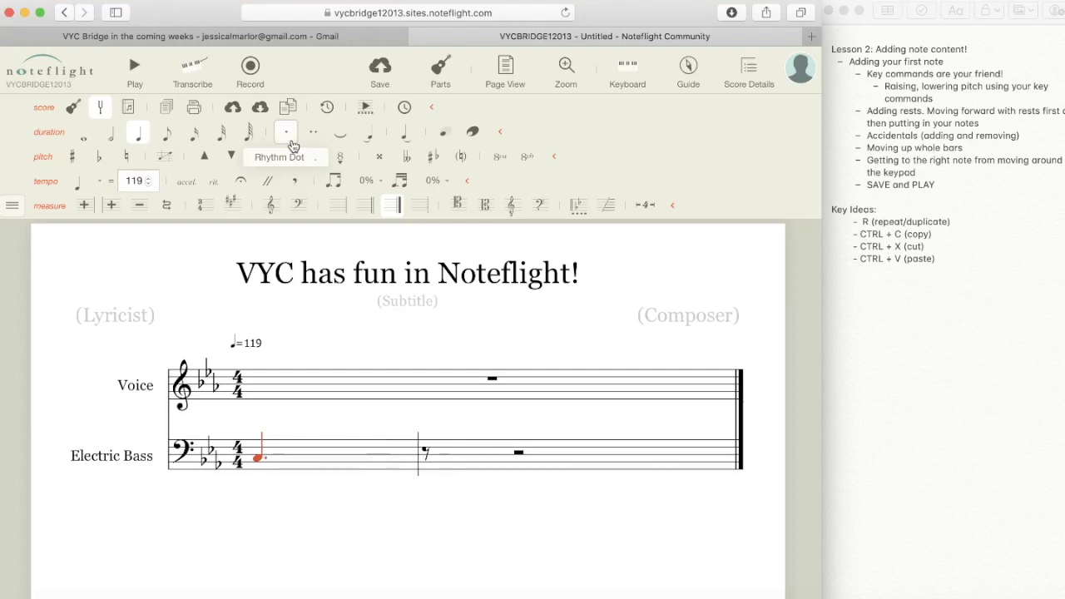
{"action": "left_click", "coordinate": [291, 143]}
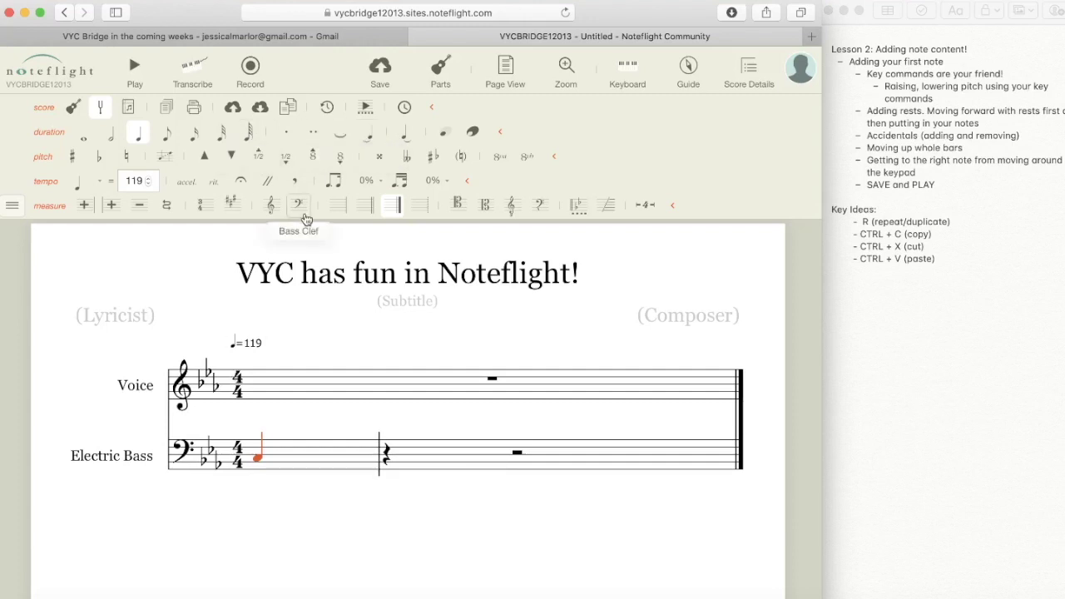
{"action": "left_click", "coordinate": [282, 139]}
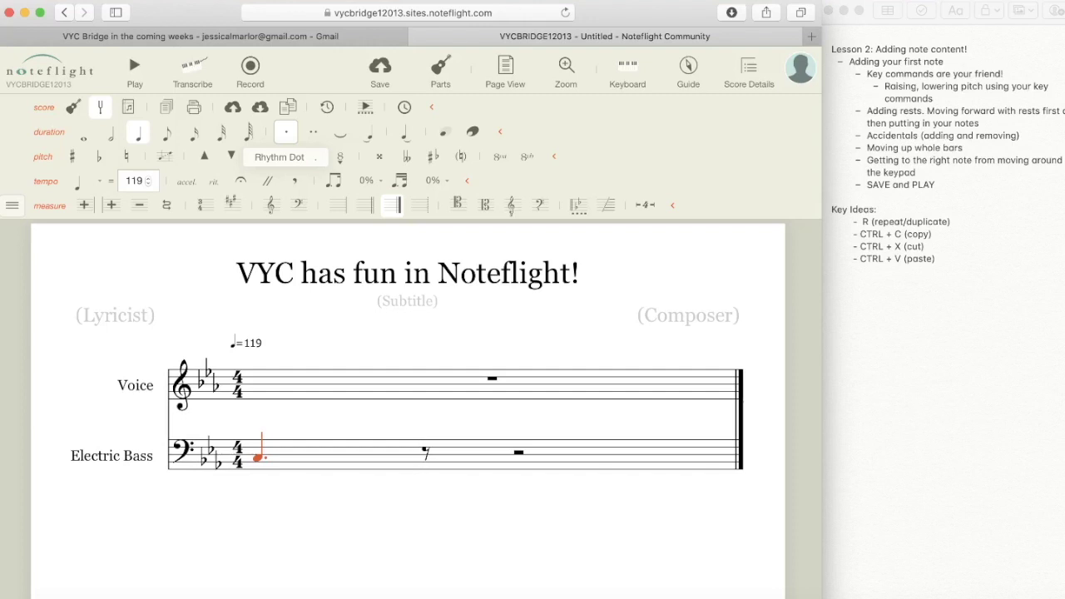
{"action": "key", "text": "Right"}
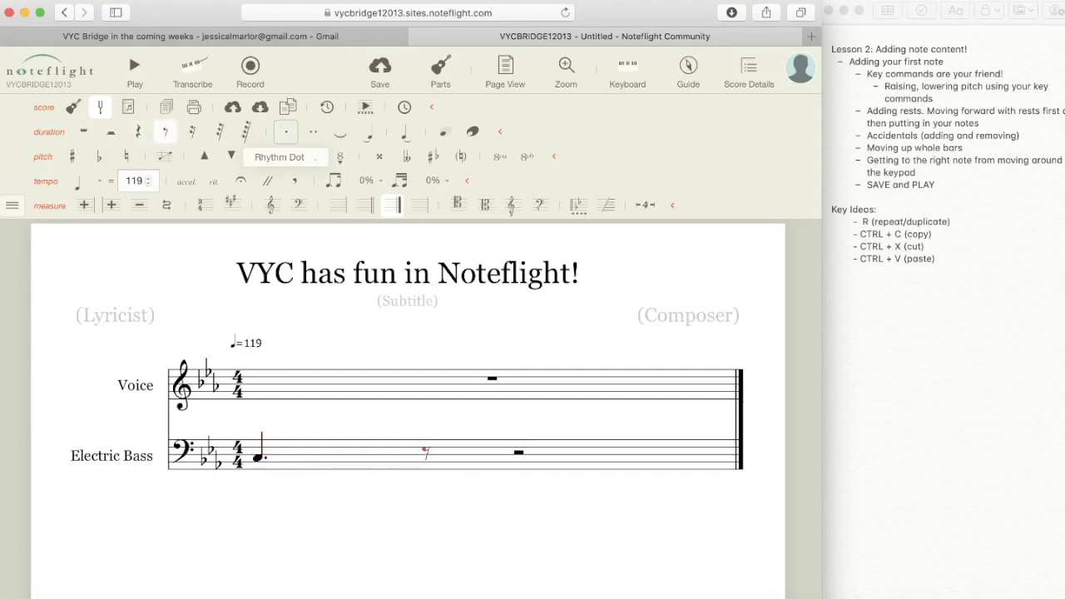
Fill the eighth rest with a C eighth note, then add two beamed eighths adjusted up and down a step.
{"action": "key", "text": "c"}
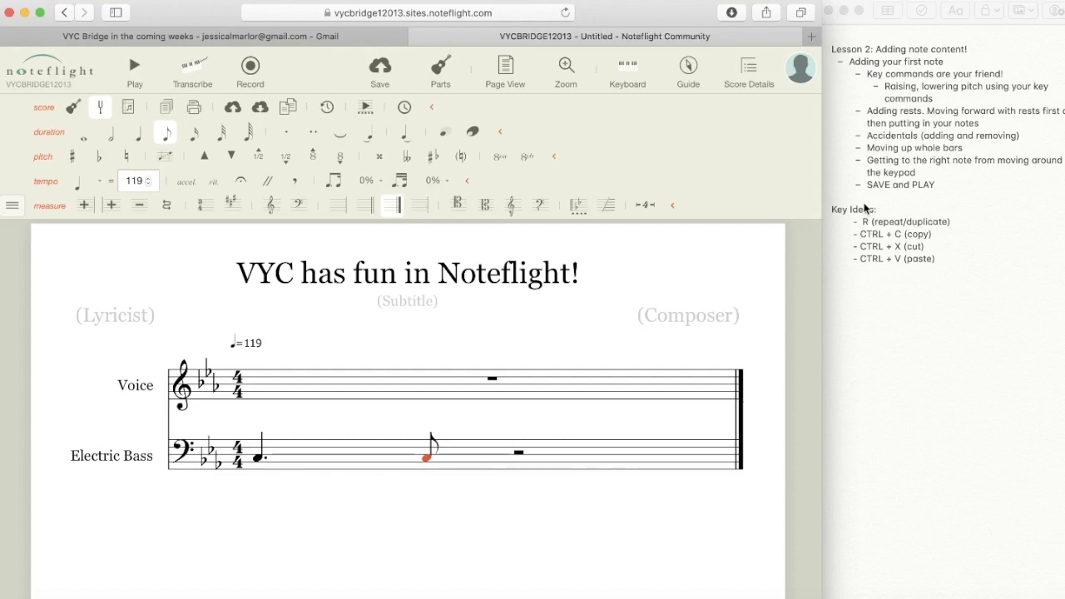
{"action": "key", "text": "r"}
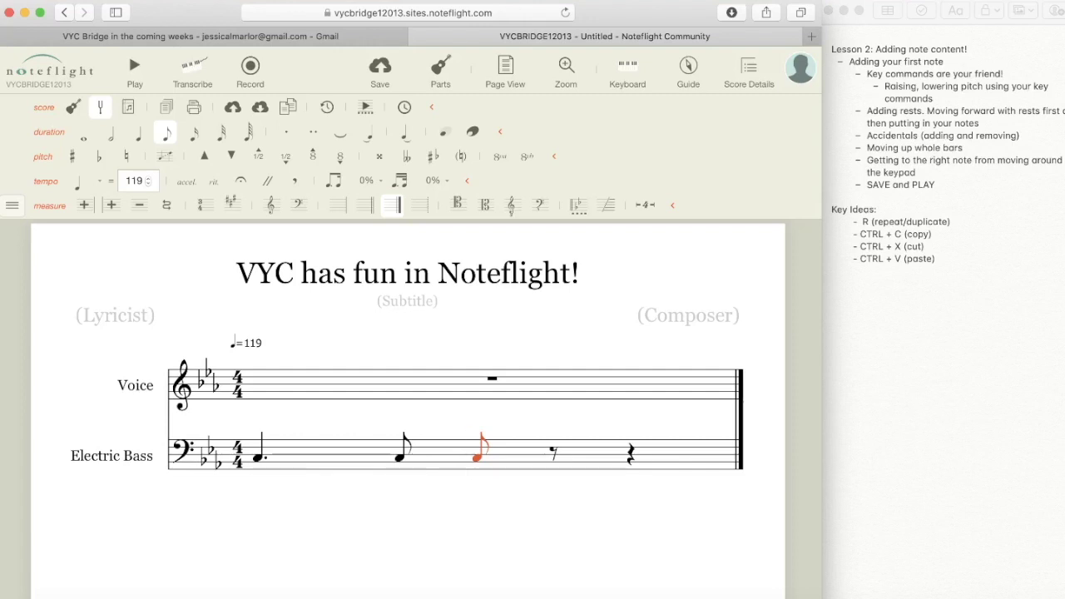
{"action": "key", "text": "Up"}
{"action": "key", "text": "Up"}
{"action": "key", "text": "r"}
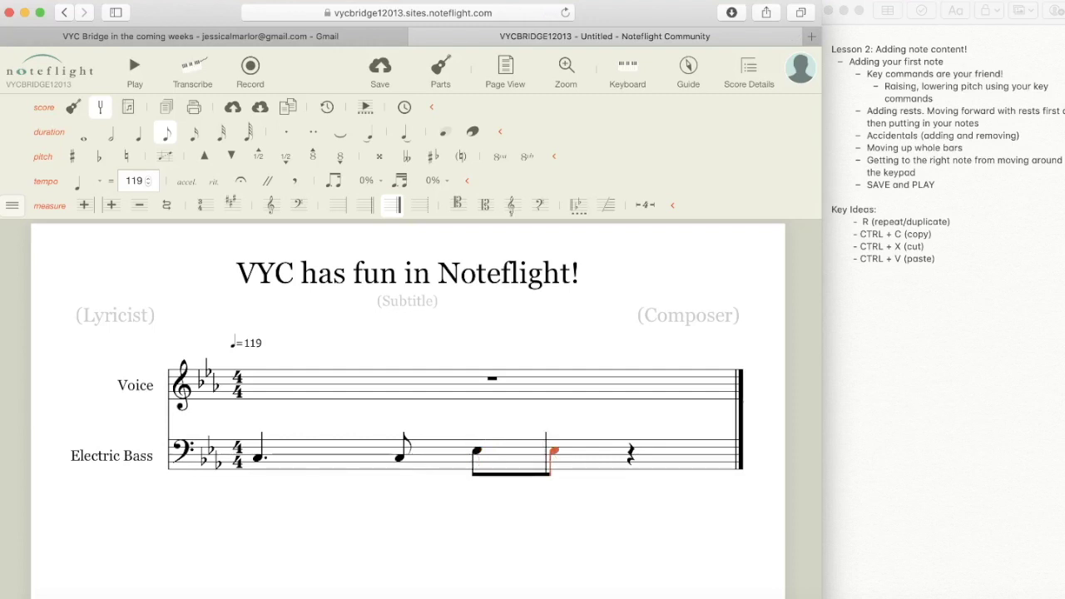
{"action": "key", "text": "Down"}
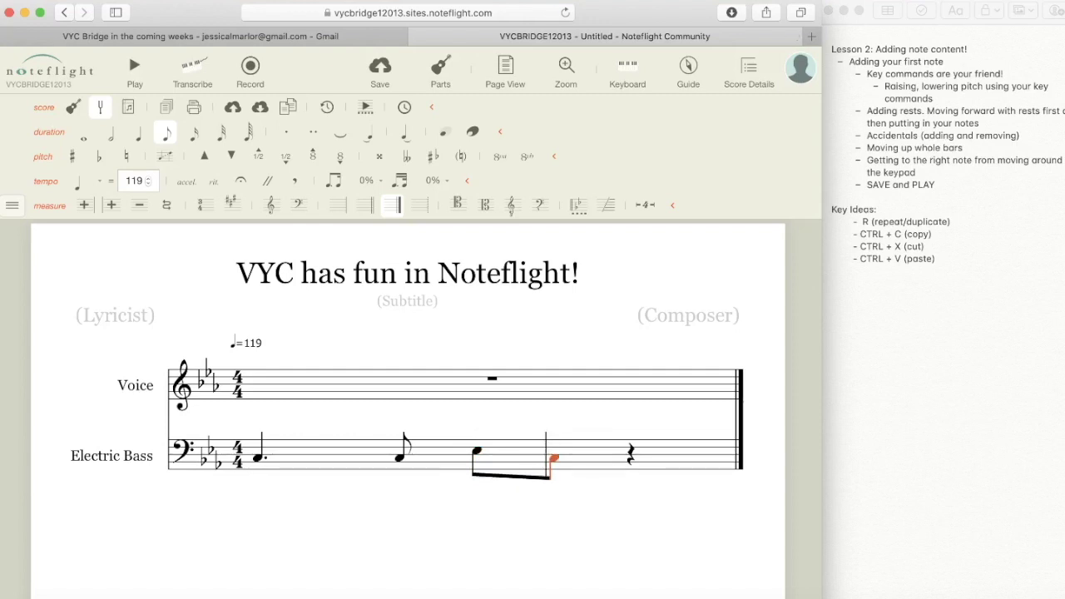
Repeat the last eighth note after the beamed pair and tie it to the following note.
{"action": "key", "text": "r"}
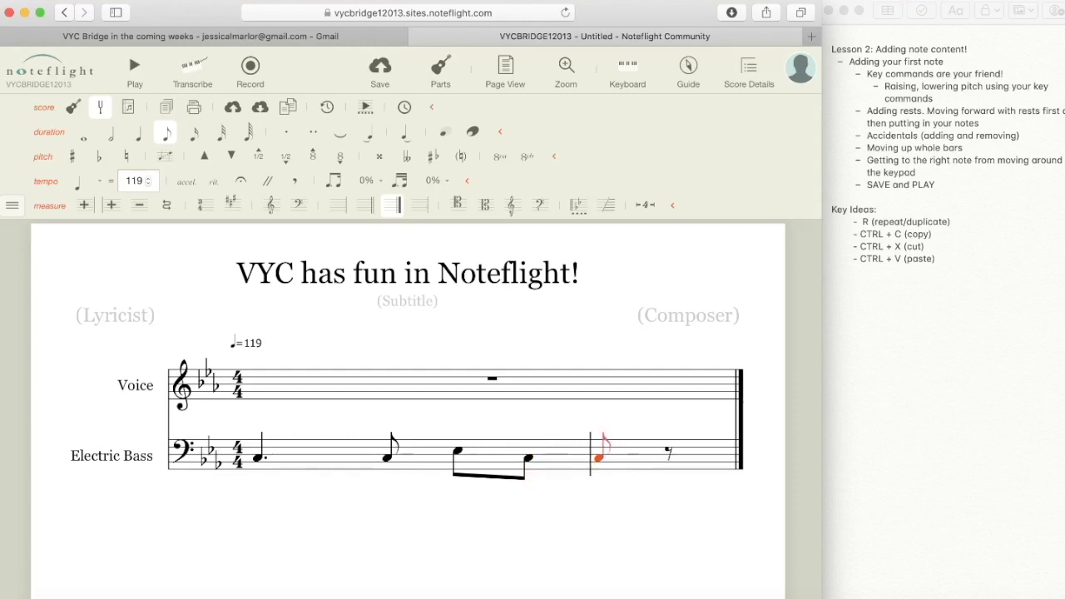
{"action": "key", "text": "Left"}
{"action": "key", "text": "Right"}
{"action": "key", "text": "Left"}
{"action": "key", "text": "Right"}
{"action": "key", "text": "Left"}
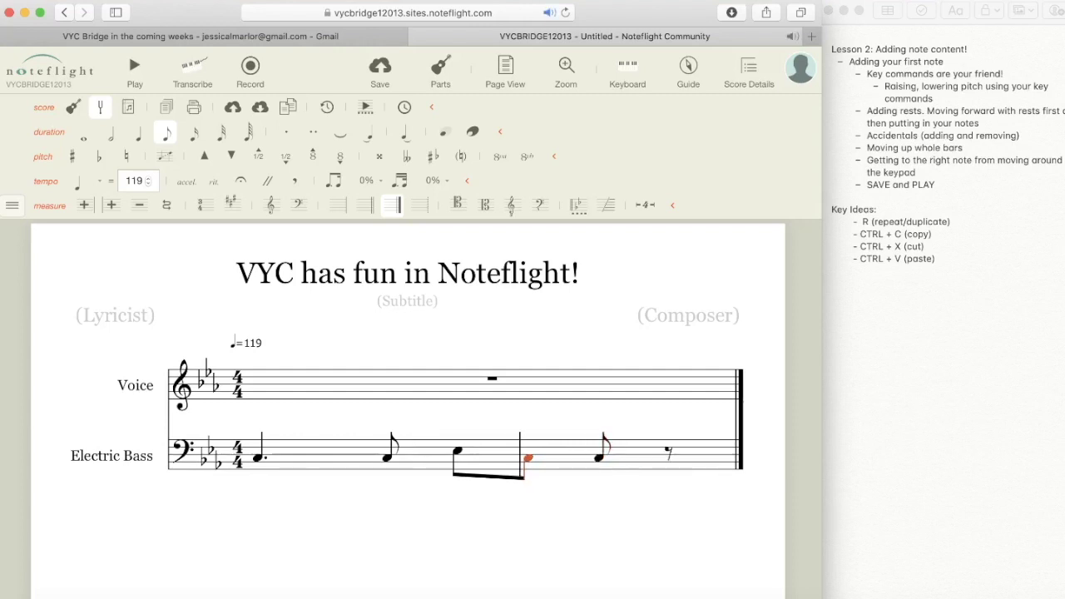
{"action": "key", "text": "Right"}
{"action": "key", "text": "Left"}
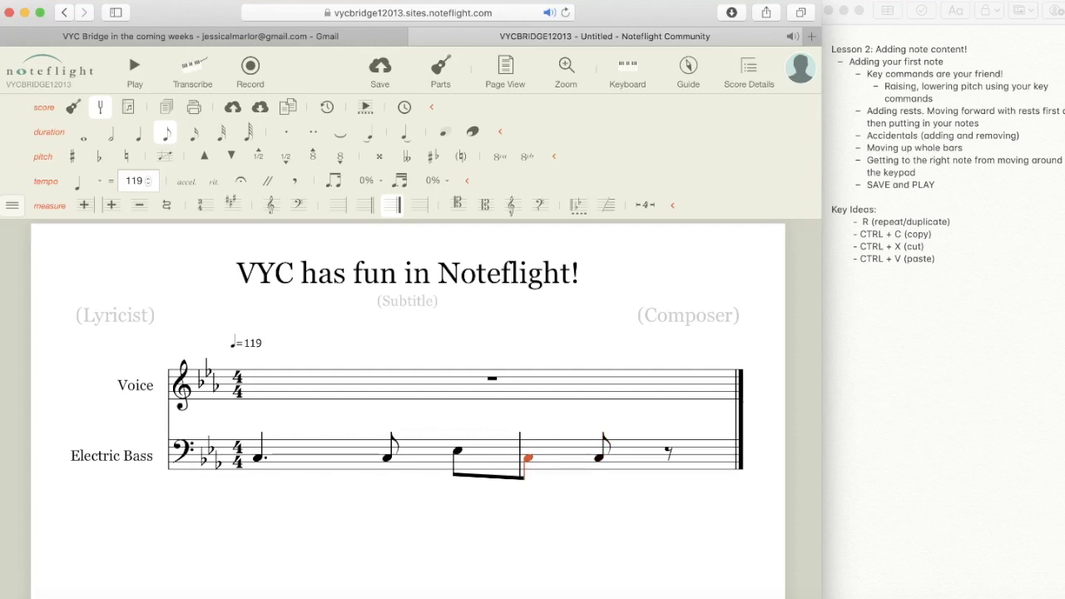
{"action": "left_click", "coordinate": [341, 135]}
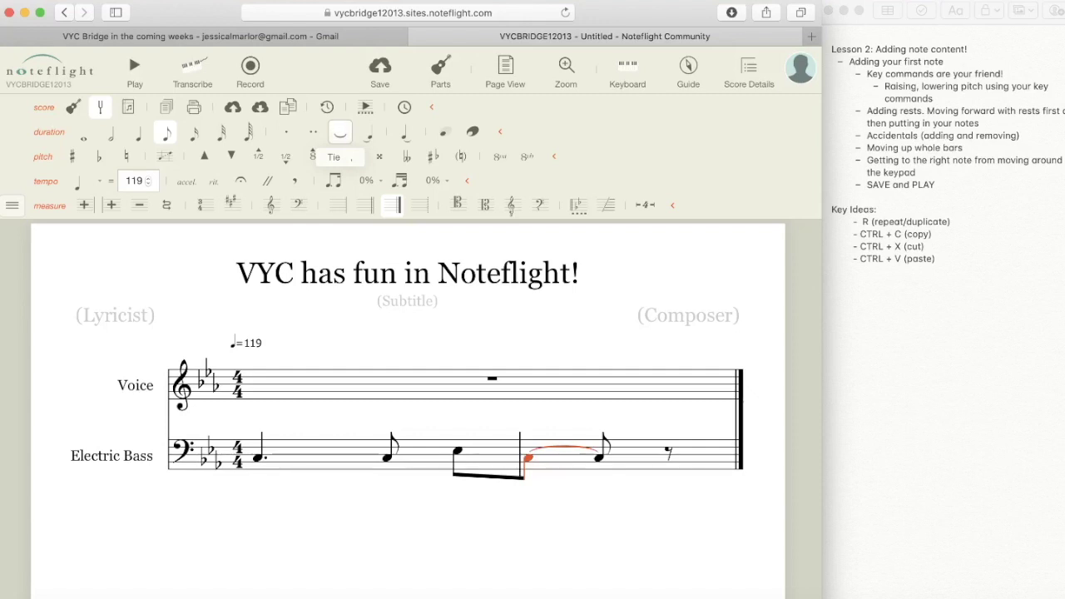
Repeat eighth notes into a new bar 2, tying bar 1's last note across the barline.
{"action": "key", "text": "Right"}
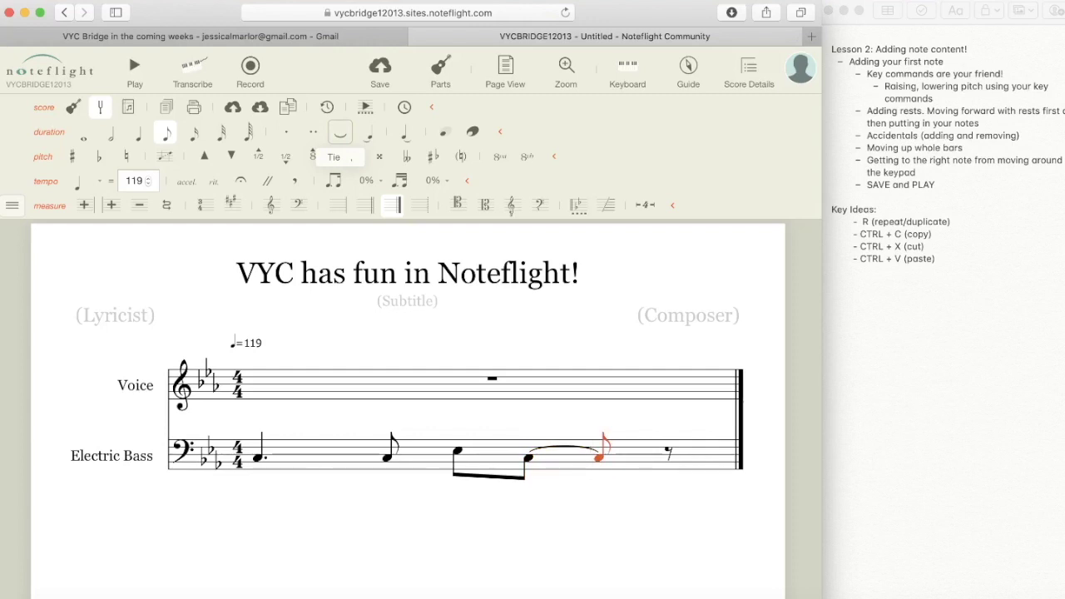
{"action": "key", "text": "r"}
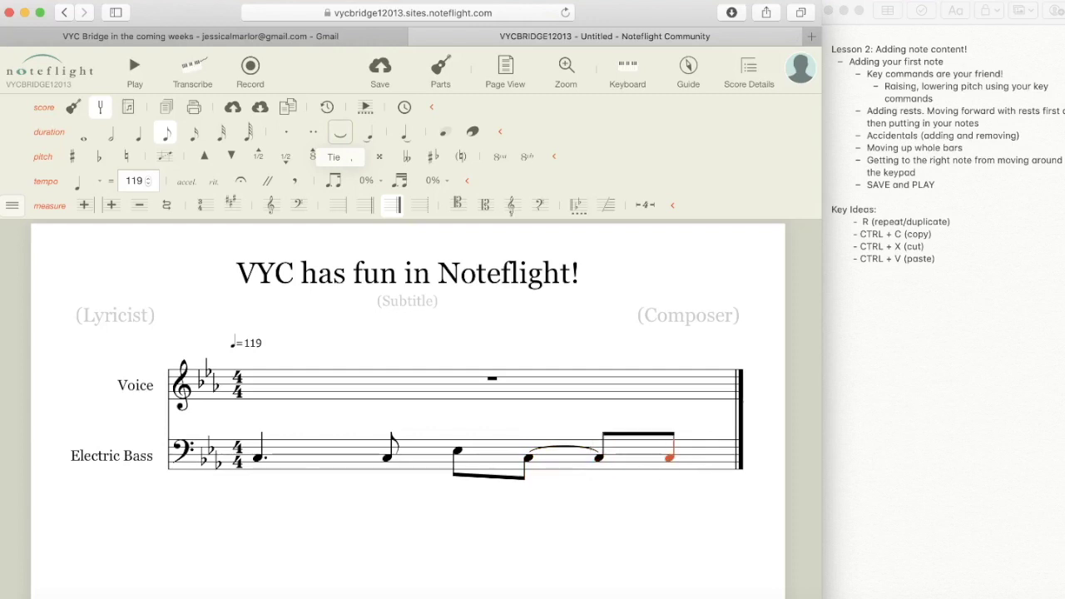
{"action": "key", "text": "r"}
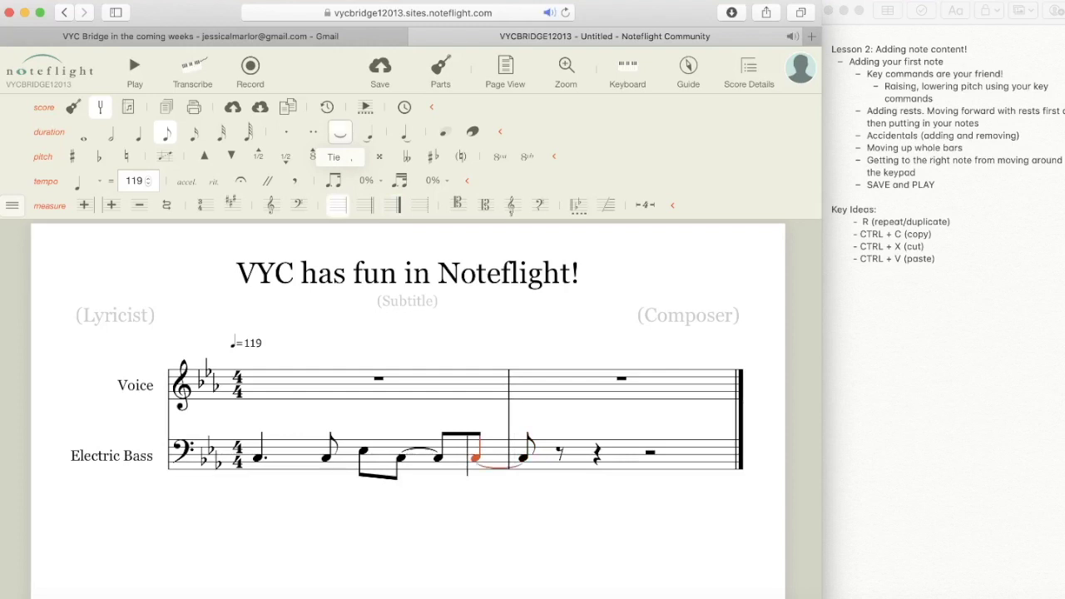
{"action": "key", "text": "comma"}
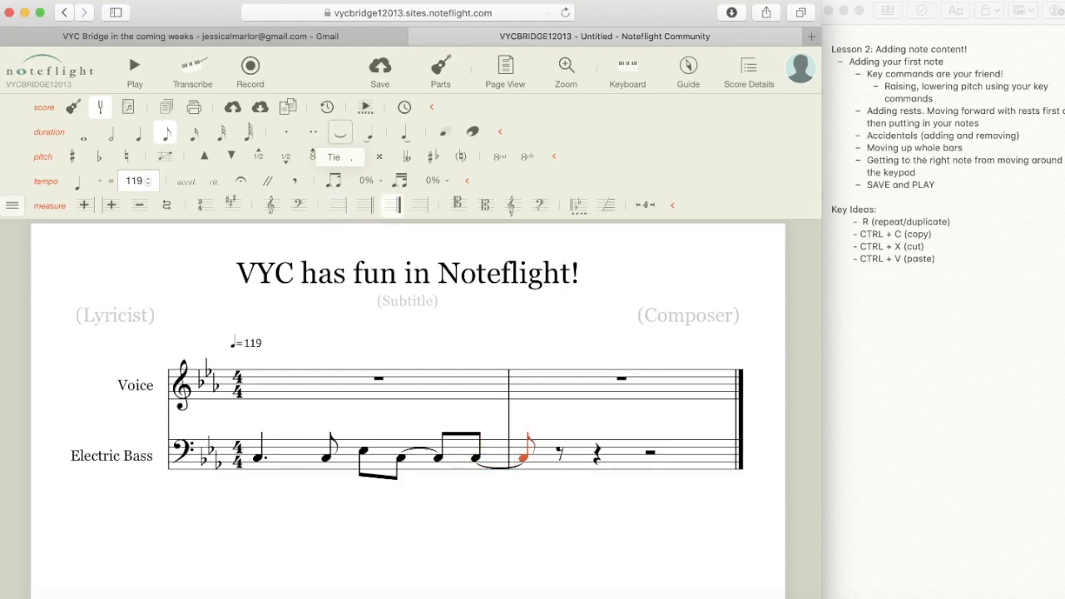
{"action": "key", "text": "r"}
{"action": "key", "text": "r"}
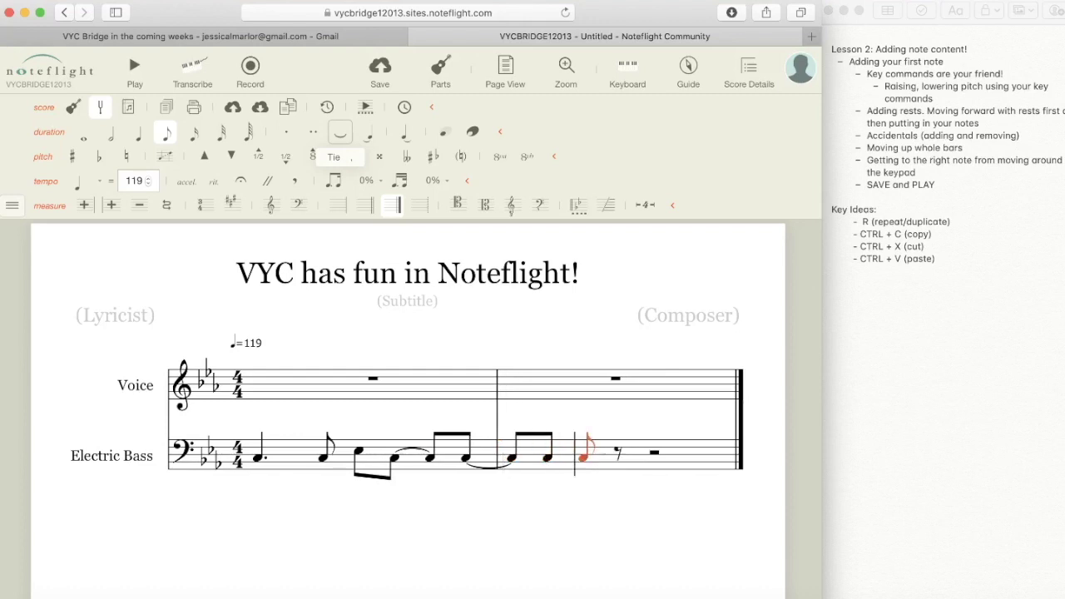
{"action": "key", "text": "comma"}
{"action": "key", "text": "Left"}
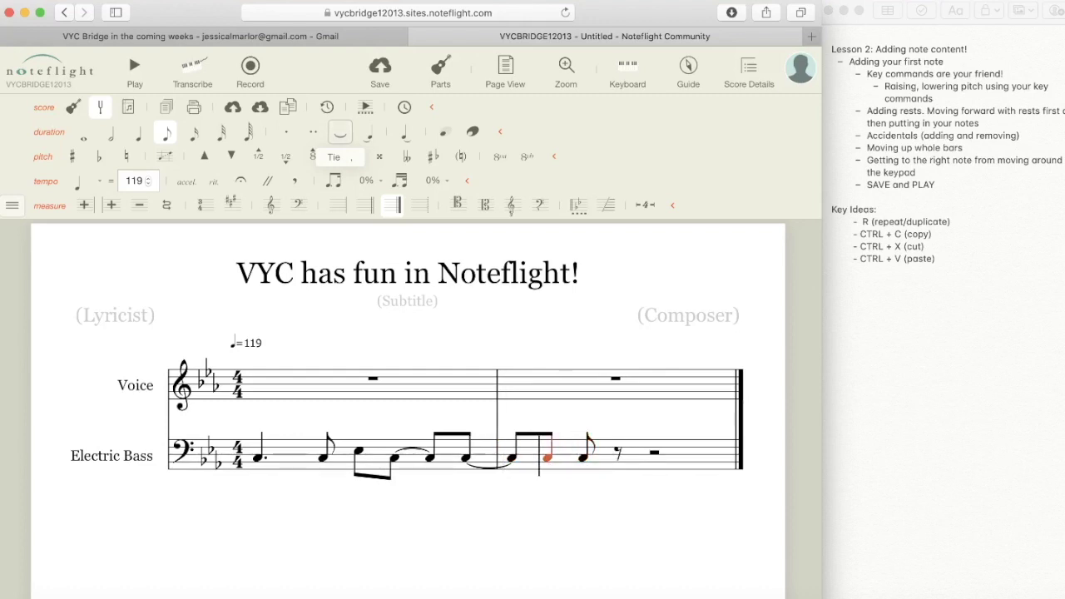
{"action": "key", "text": "comma"}
{"action": "key", "text": "comma"}
Add more beamed eighths in bar 2 and remove the ties between them.
{"action": "key", "text": "Right"}
{"action": "key", "text": "r"}
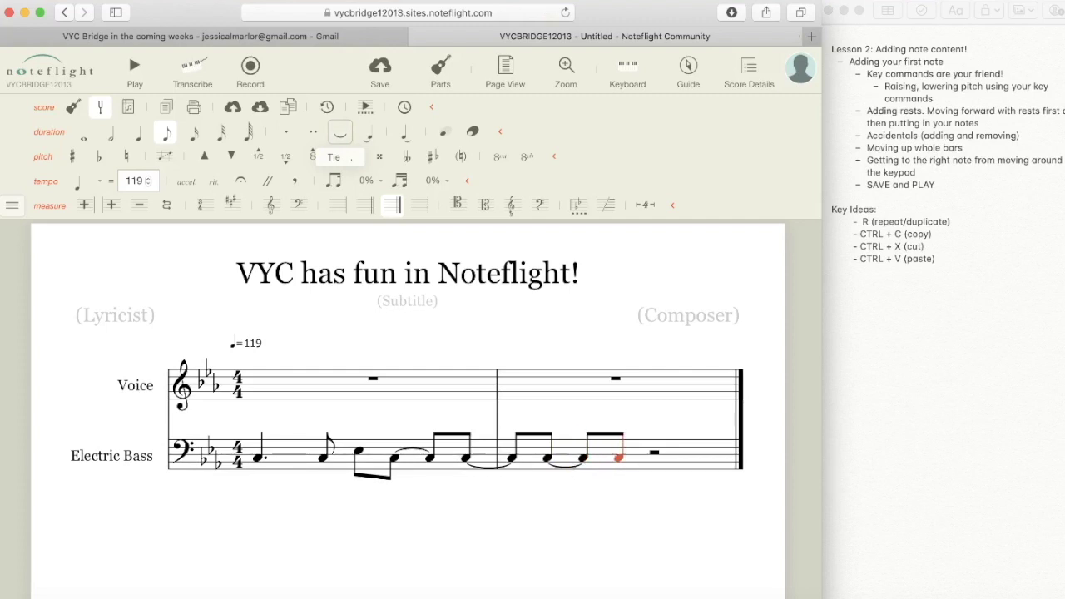
{"action": "key", "text": "comma"}
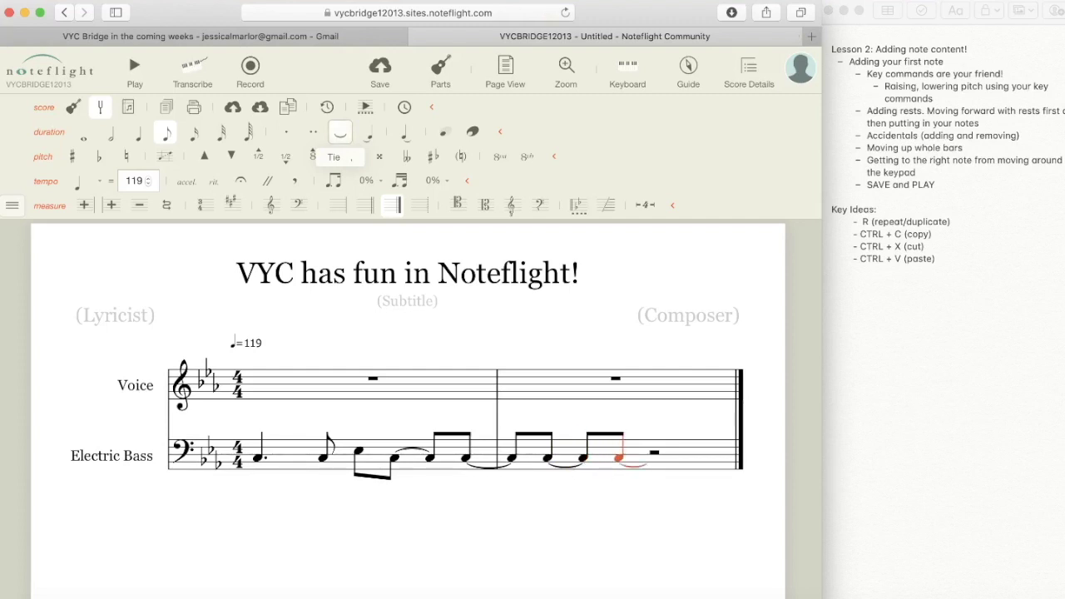
{"action": "key", "text": "r"}
{"action": "key", "text": "comma"}
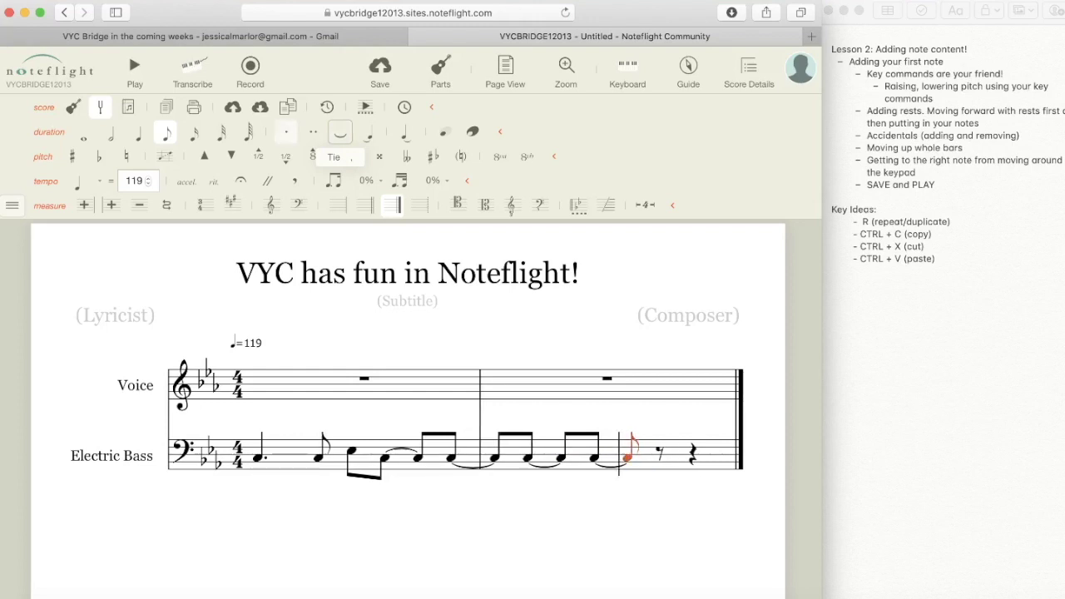
{"action": "key", "text": "r"}
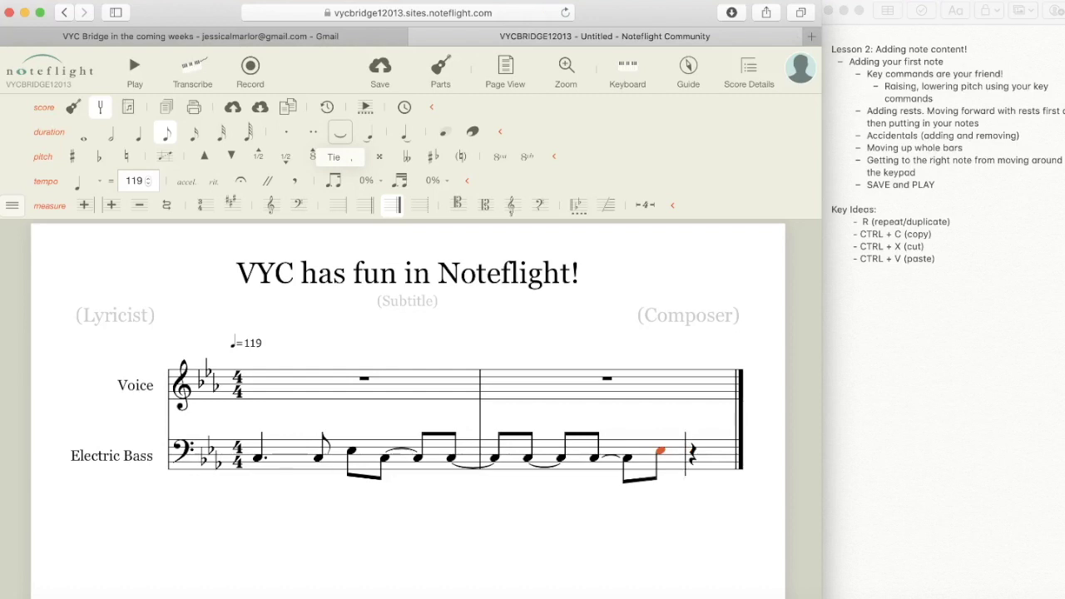
{"action": "key", "text": "Left"}
{"action": "key", "text": "Left"}
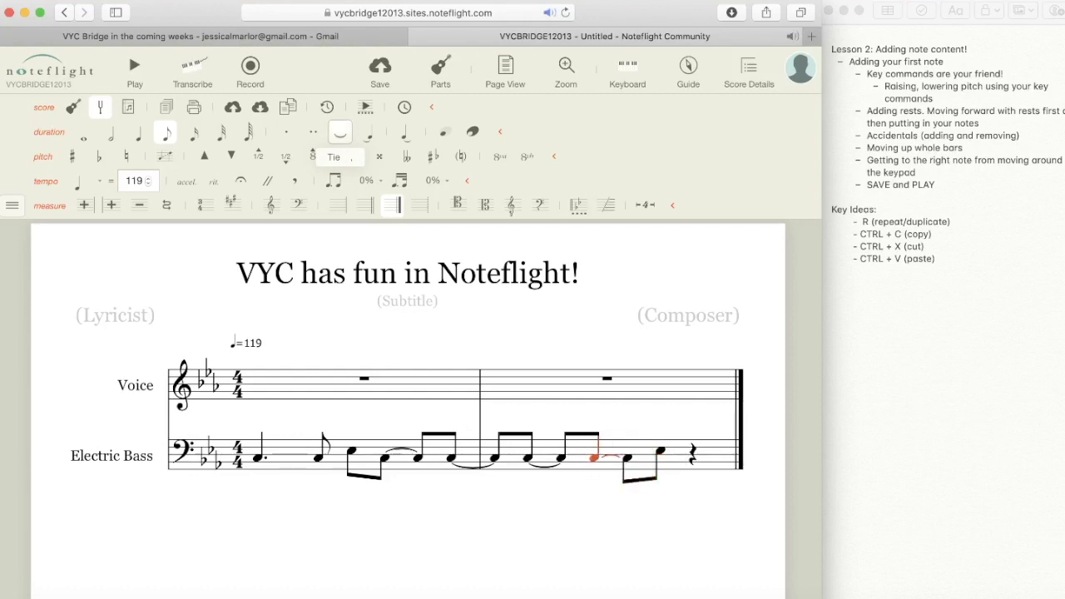
{"action": "key", "text": "comma"}
{"action": "key", "text": "Right"}
{"action": "key", "text": "Right"}
Adjust the pitches of the final bar-2 eighths, raising one and lowering the next.
{"action": "key", "text": "shift+Left"}
{"action": "key", "text": "Up"}
{"action": "key", "text": "Up"}
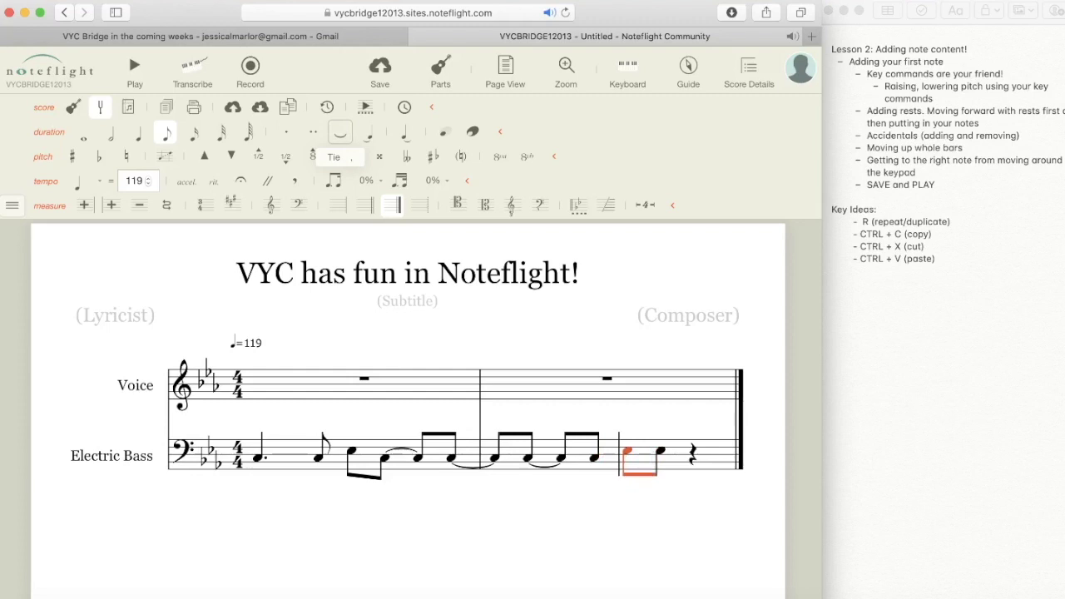
{"action": "key", "text": "Right"}
{"action": "key", "text": "Down"}
{"action": "key", "text": "Down"}
Replace the rest ending bar 2 with a D quarter note lowered a third.
{"action": "key", "text": "Right"}
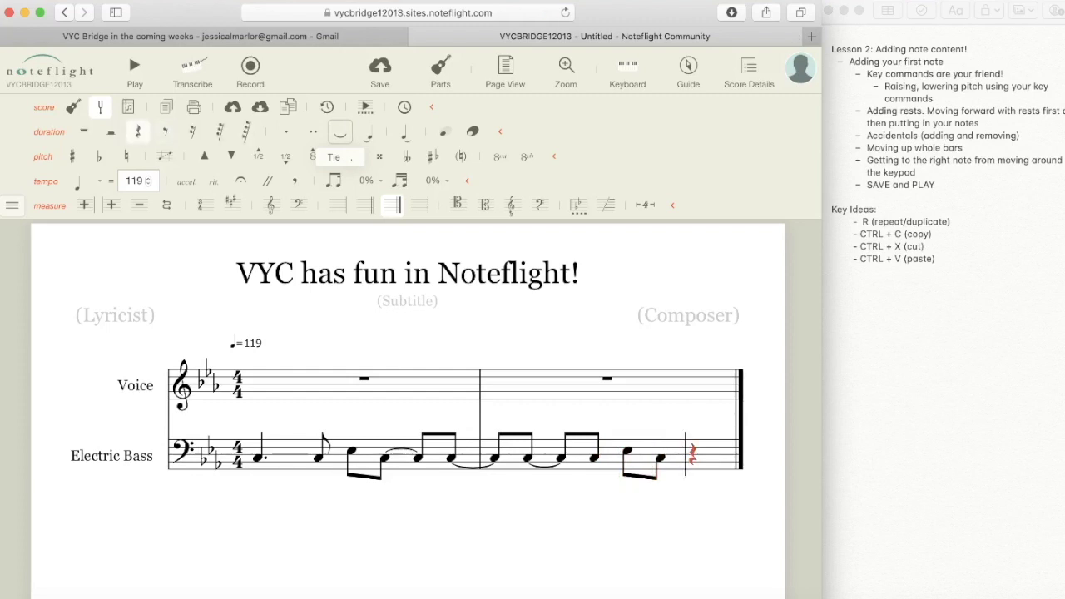
{"action": "key", "text": "d"}
{"action": "key", "text": "Down"}
{"action": "key", "text": "Down"}
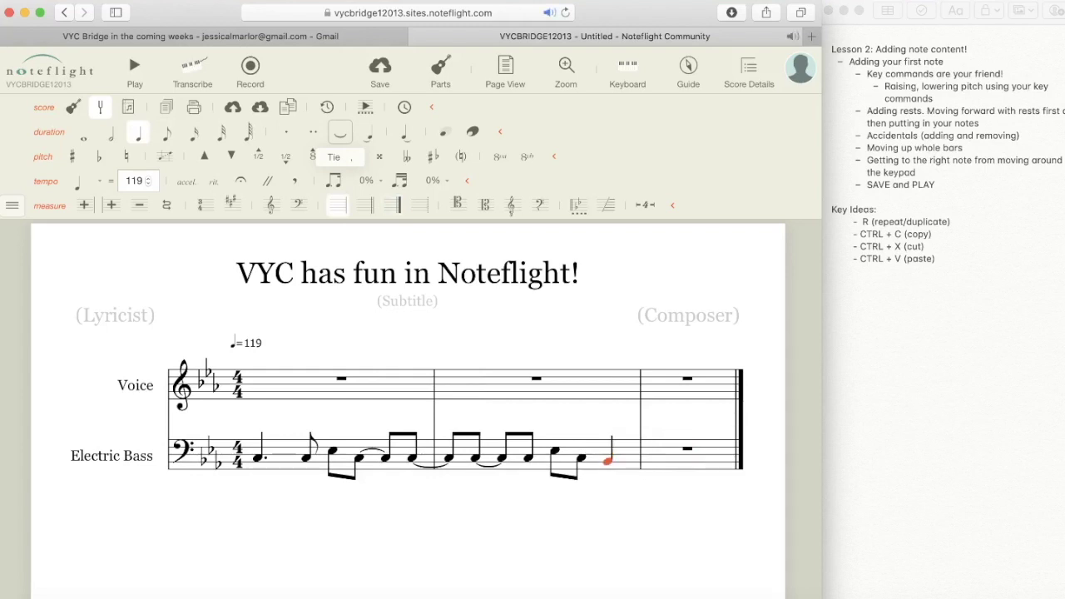
{"action": "key", "text": "Left"}
{"action": "key", "text": "Left"}
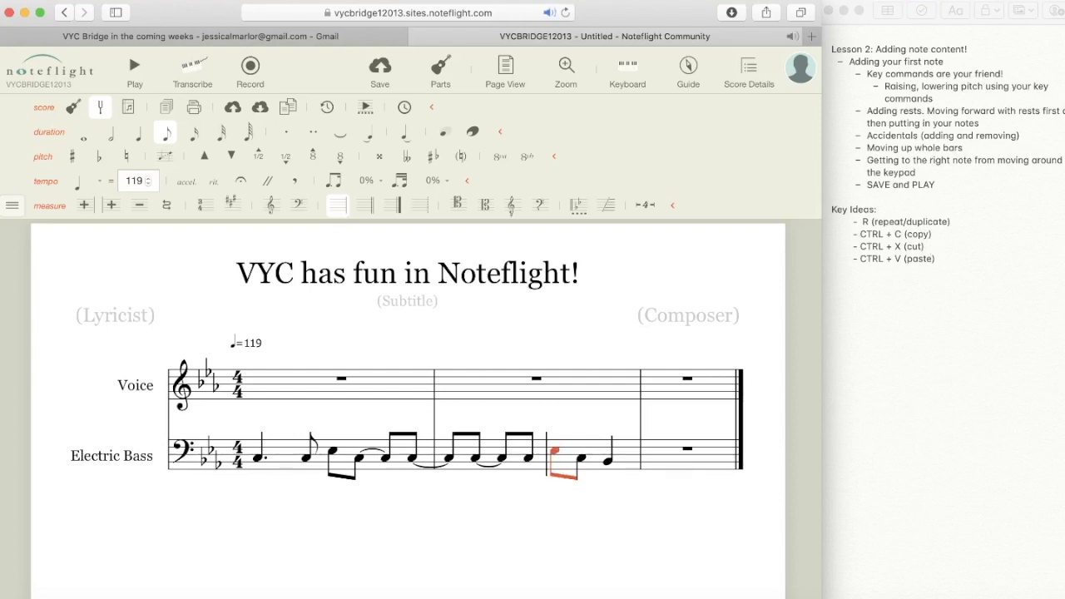
{"action": "key", "text": "Left"}
{"action": "key", "text": "Left"}
{"action": "key", "text": "Left"}
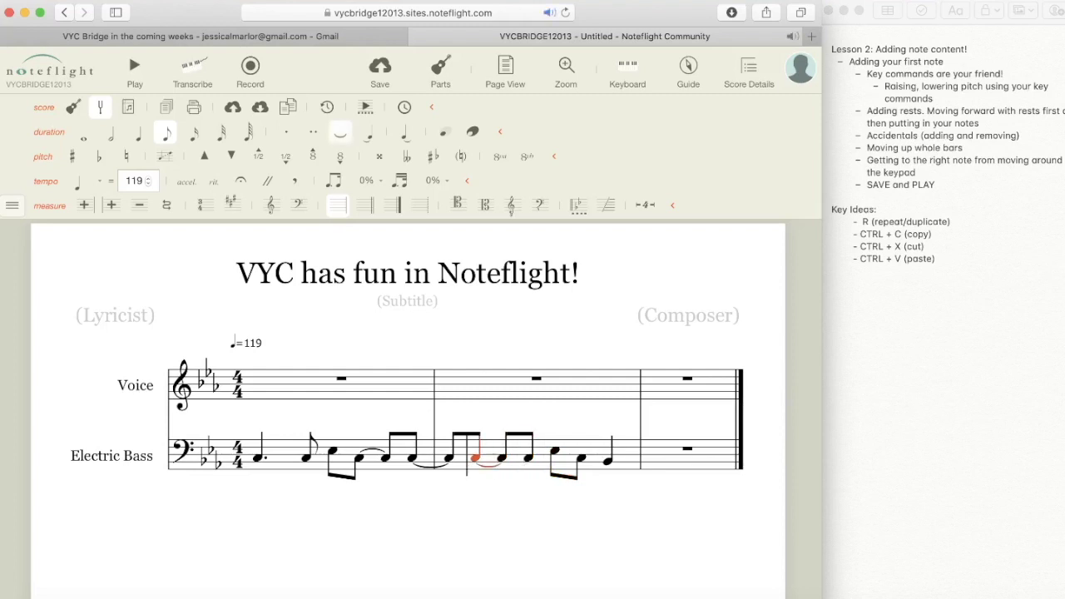
{"action": "key", "text": "Right"}
{"action": "key", "text": "Right"}
{"action": "key", "text": "Right"}
{"action": "key", "text": "Right"}
{"action": "key", "text": "Right"}
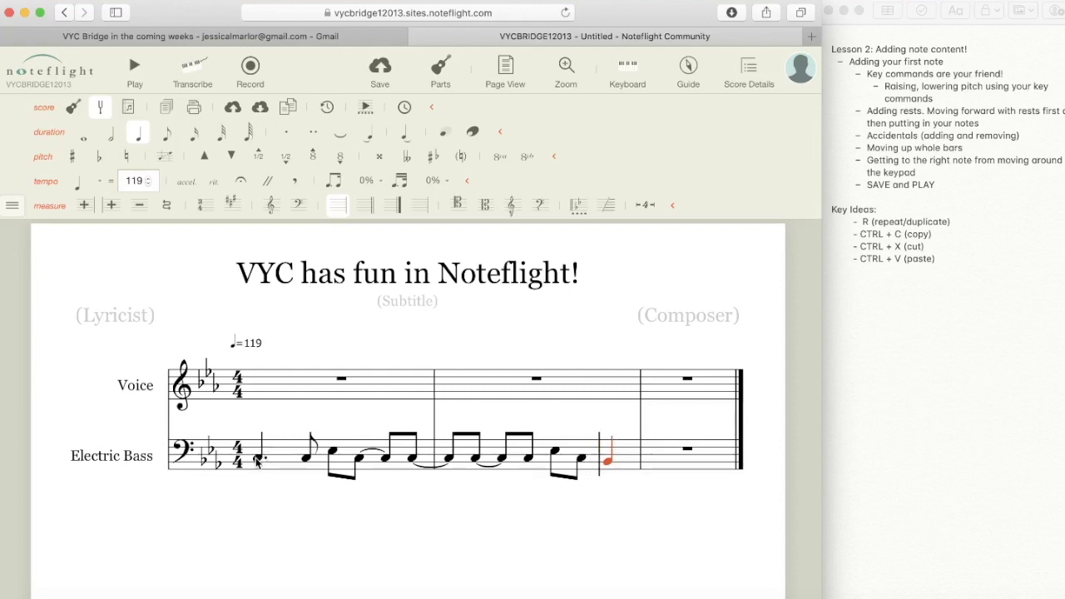
Select bars 1–2 with Cmd+A, repeat them into bars 3–4, and clear the selection.
{"action": "key", "text": "super+a"}
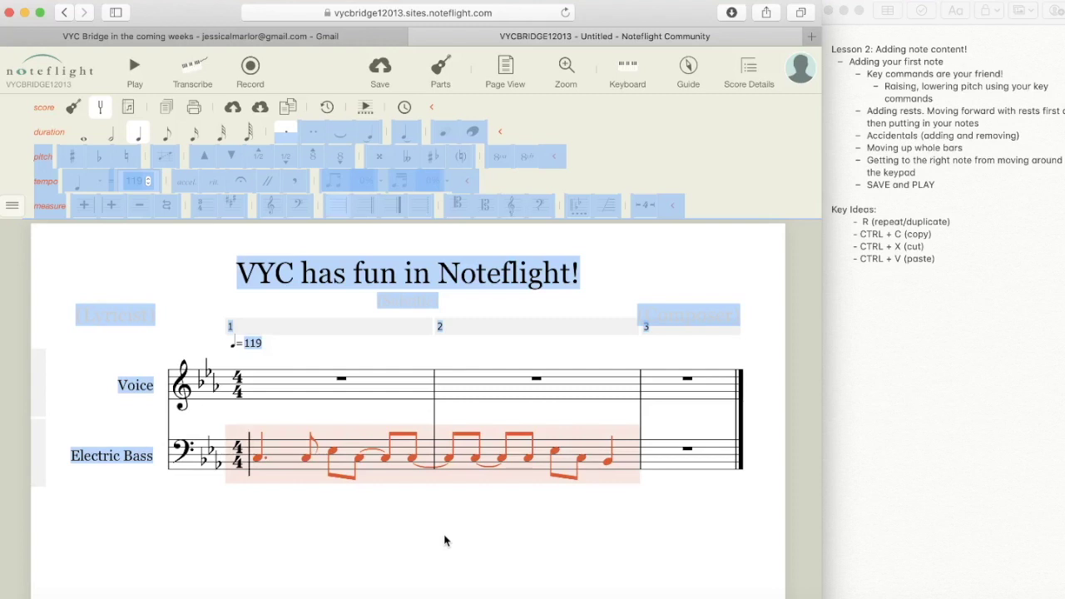
{"action": "key", "text": "r"}
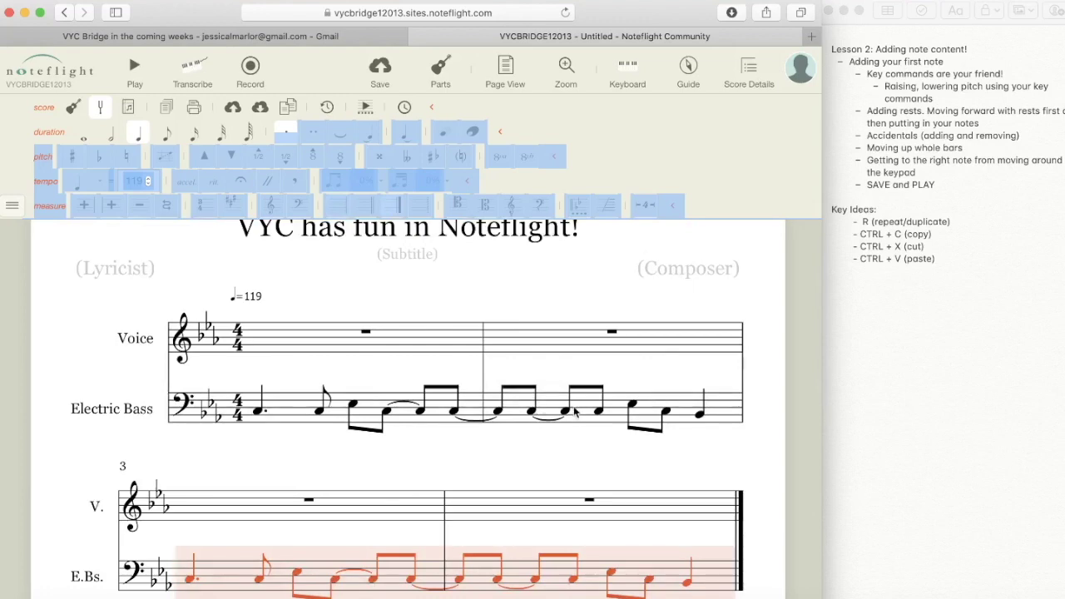
{"action": "scroll", "coordinate": [484, 534], "scroll_direction": "down", "scroll_amount": 5}
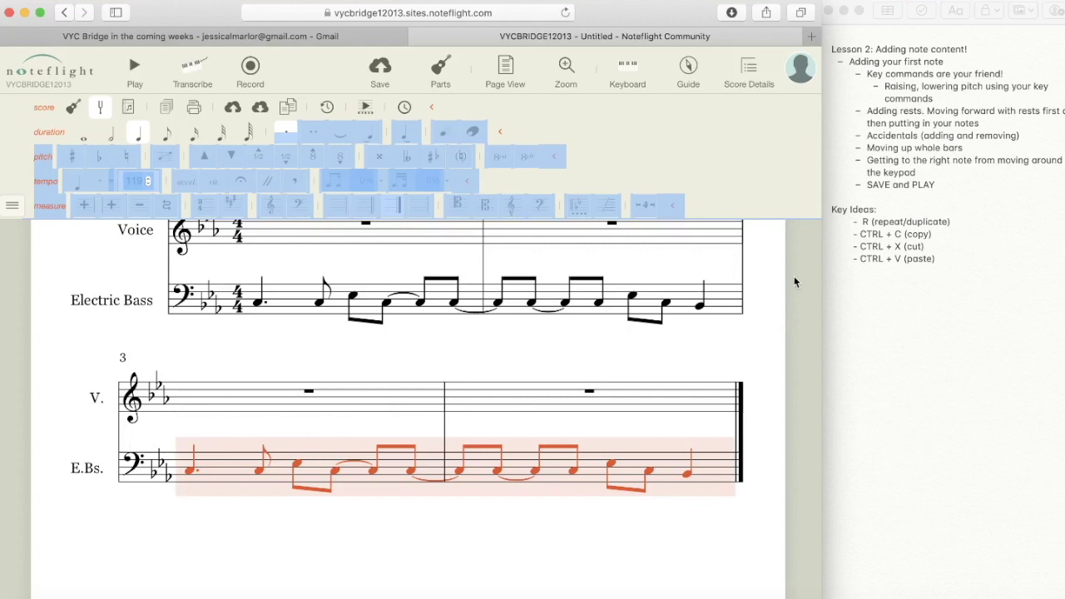
{"action": "key", "text": "Escape"}
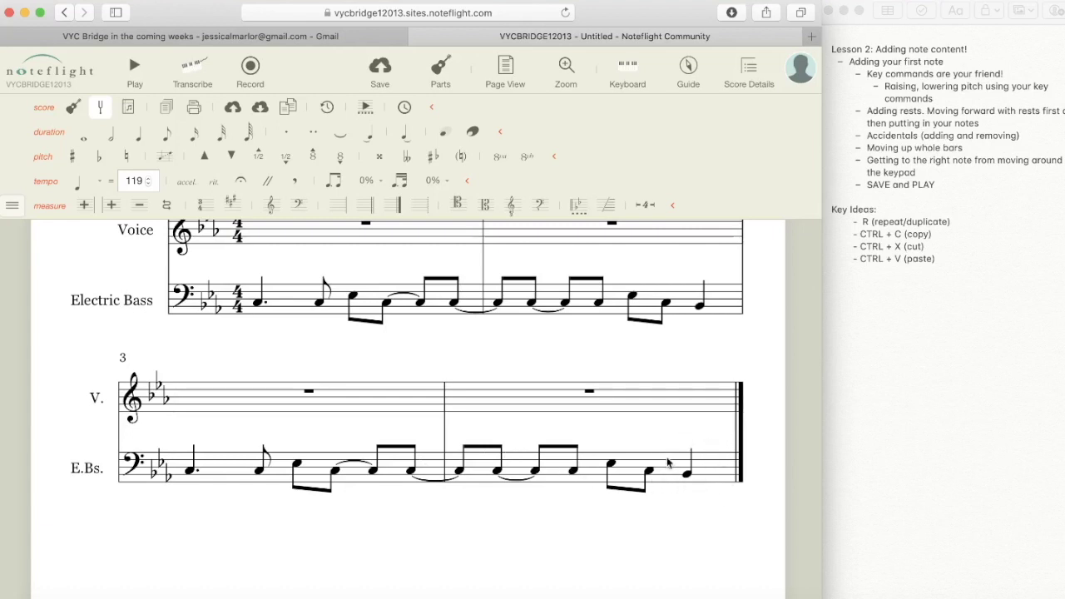
Raise the final quarter note of bar 4 one step and mark it with a sharp.
{"action": "left_click", "coordinate": [687, 474]}
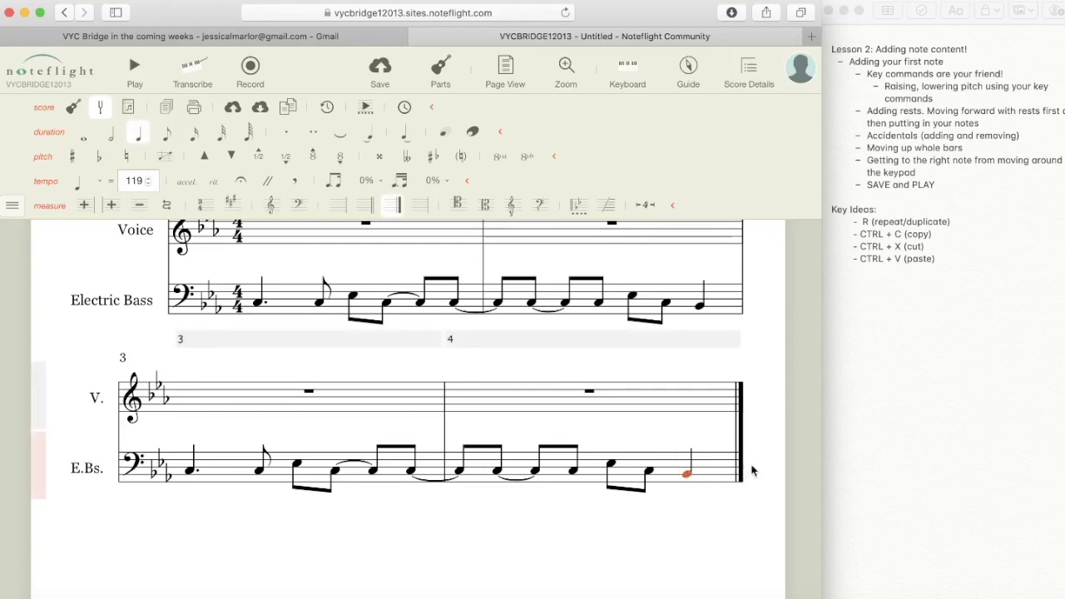
{"action": "key", "text": "Up"}
{"action": "key", "text": "Up"}
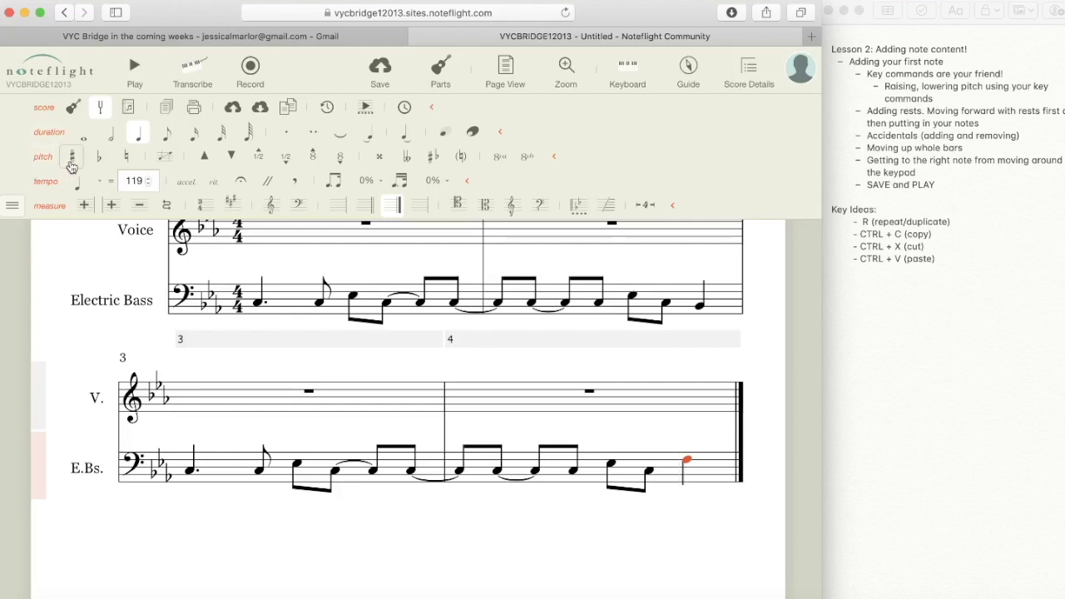
{"action": "left_click", "coordinate": [71, 159]}
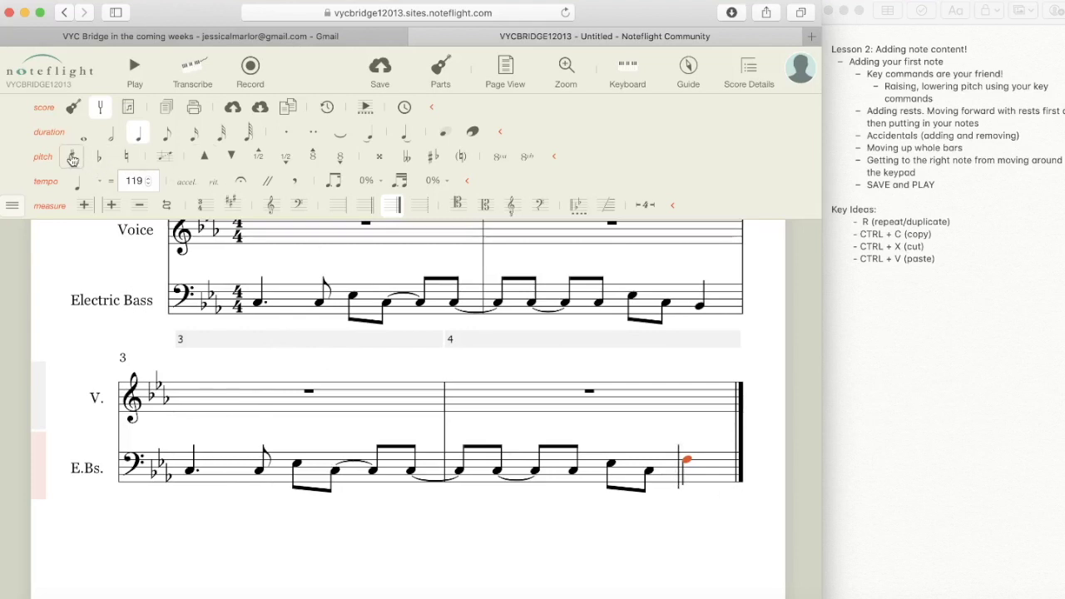
Toggle a flat on and off the final bar-4 note twice, leaving no accidental.
{"action": "left_click", "coordinate": [96, 164]}
{"action": "left_click", "coordinate": [96, 165]}
{"action": "left_click", "coordinate": [101, 165]}
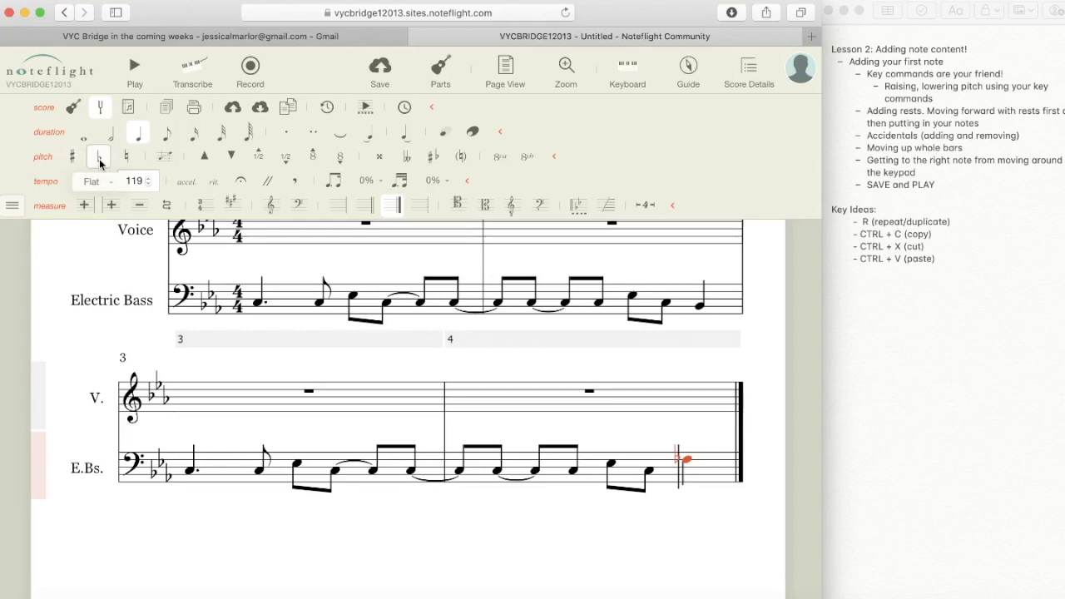
{"action": "left_click", "coordinate": [99, 164]}
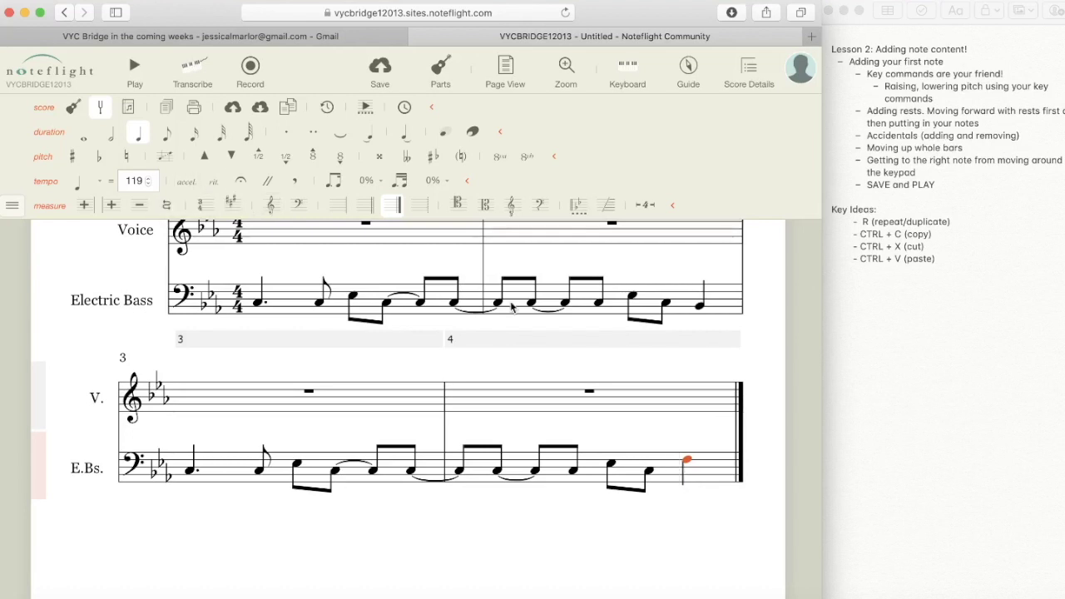
{"action": "scroll", "coordinate": [435, 323], "scroll_direction": "up", "scroll_amount": 2}
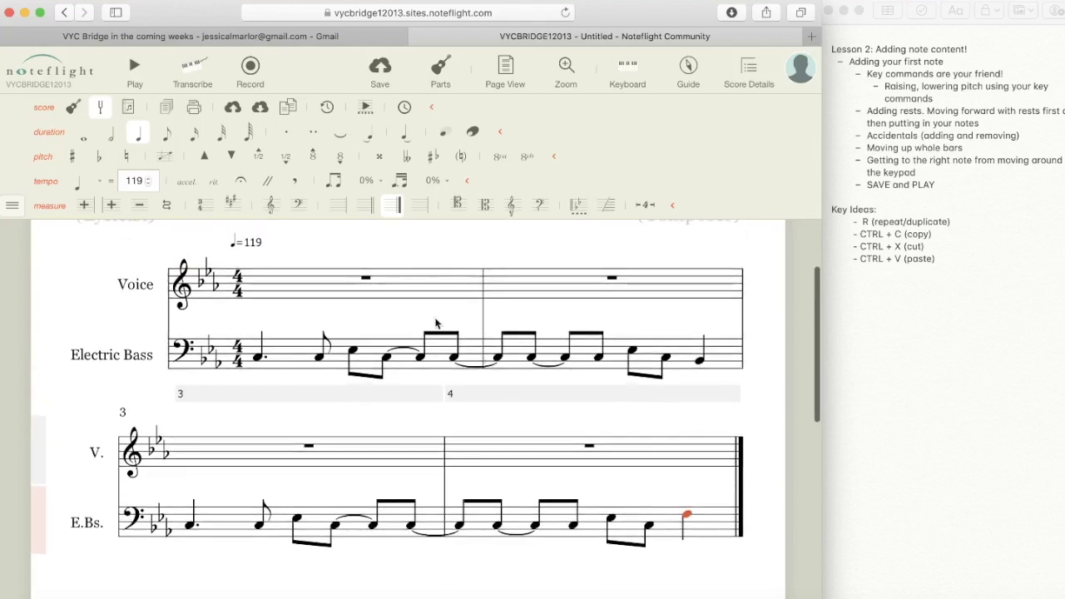
{"action": "left_click", "coordinate": [130, 65]}
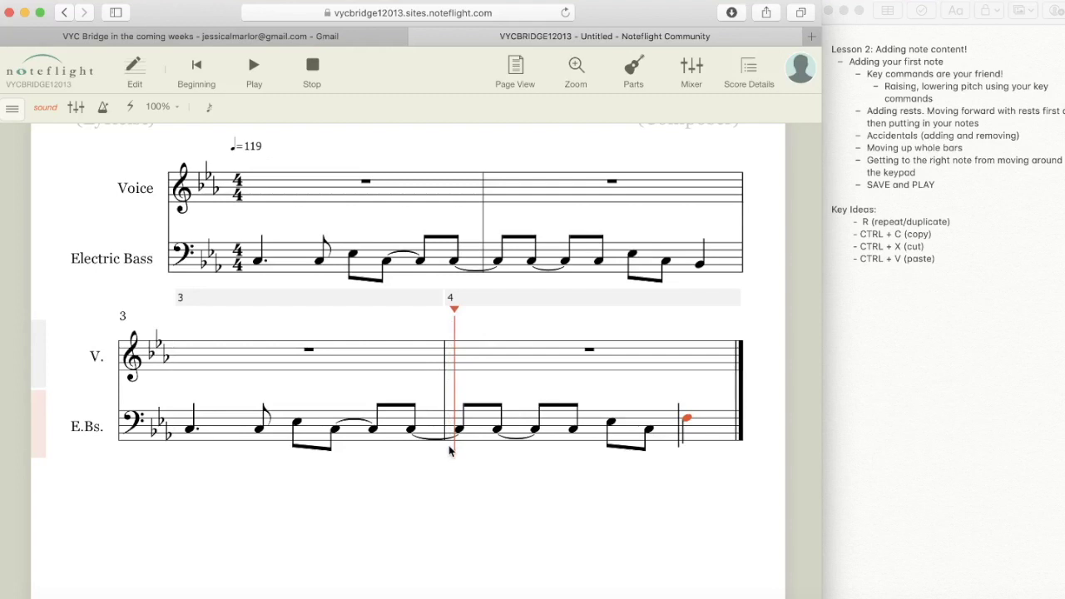
{"action": "left_click", "coordinate": [210, 88]}
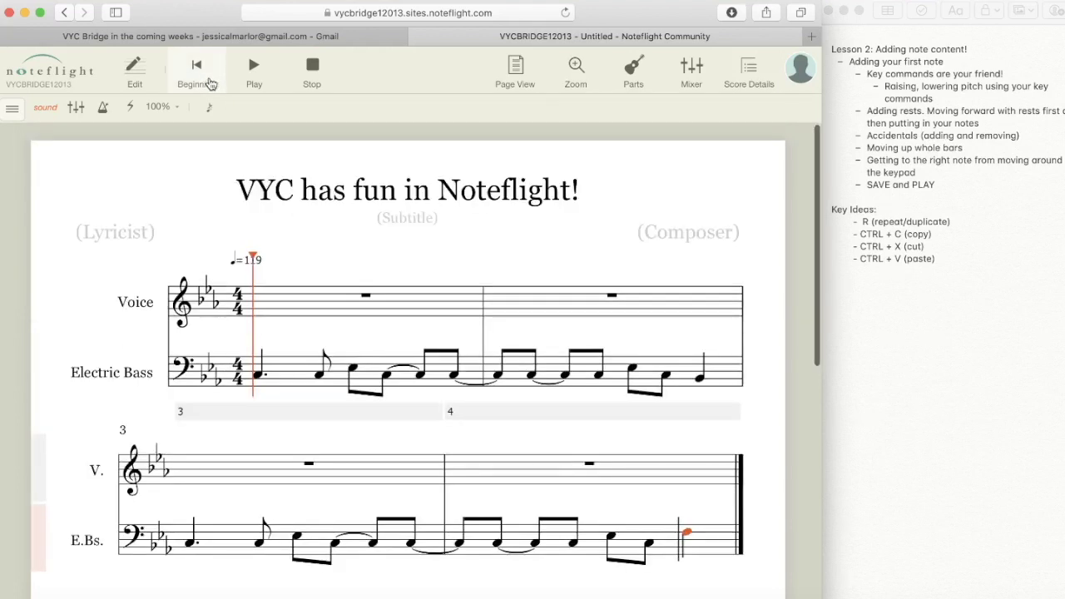
{"action": "left_click", "coordinate": [252, 73]}
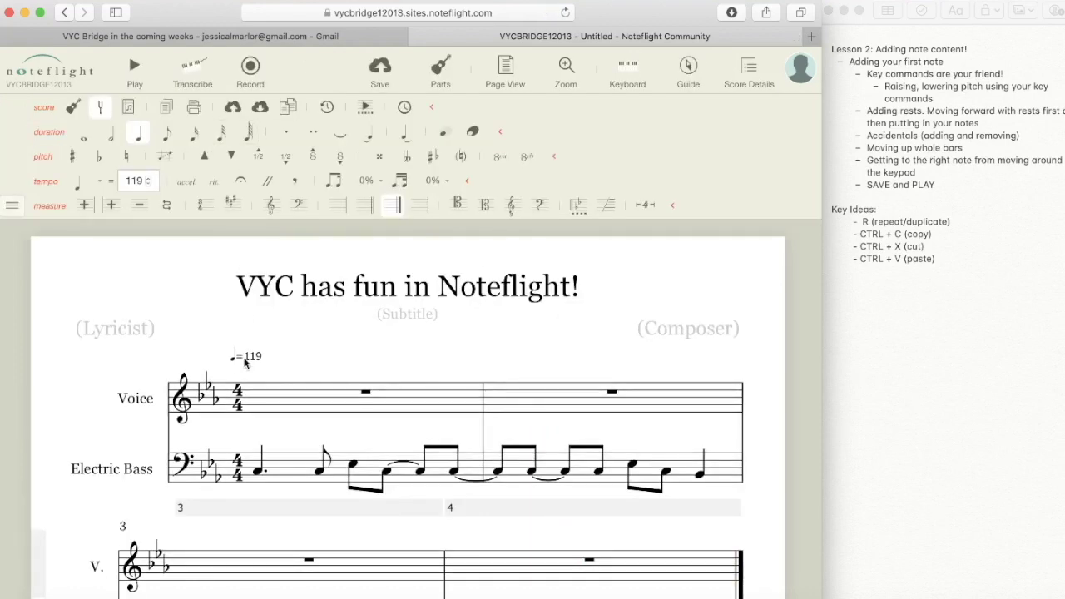
{"action": "scroll", "coordinate": [245, 362], "scroll_direction": "down", "scroll_amount": 3}
{"action": "scroll", "coordinate": [245, 362], "scroll_direction": "up", "scroll_amount": 2}
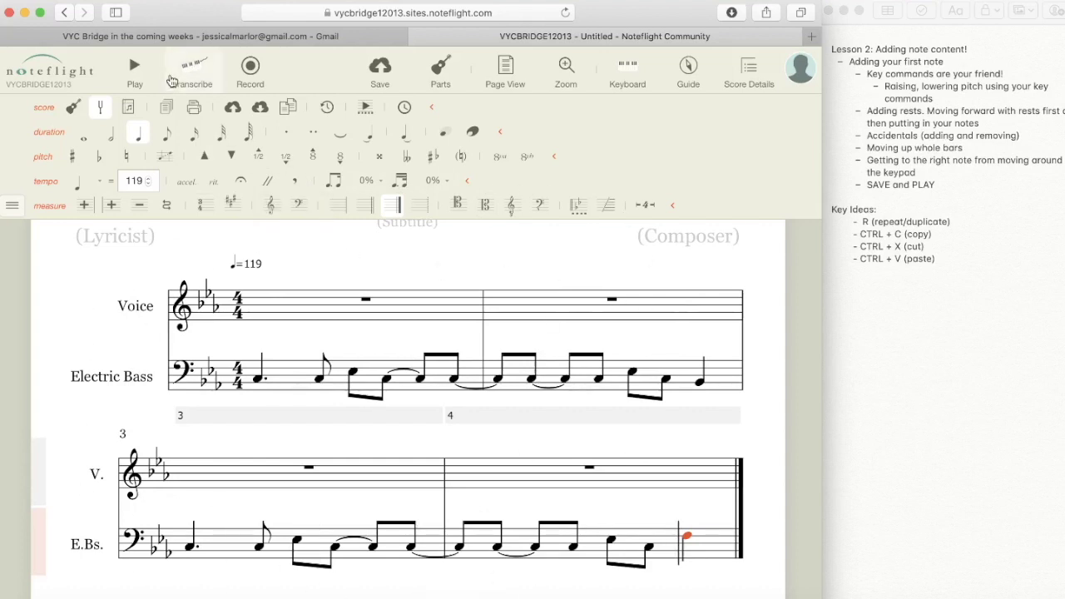
{"action": "left_click", "coordinate": [137, 68]}
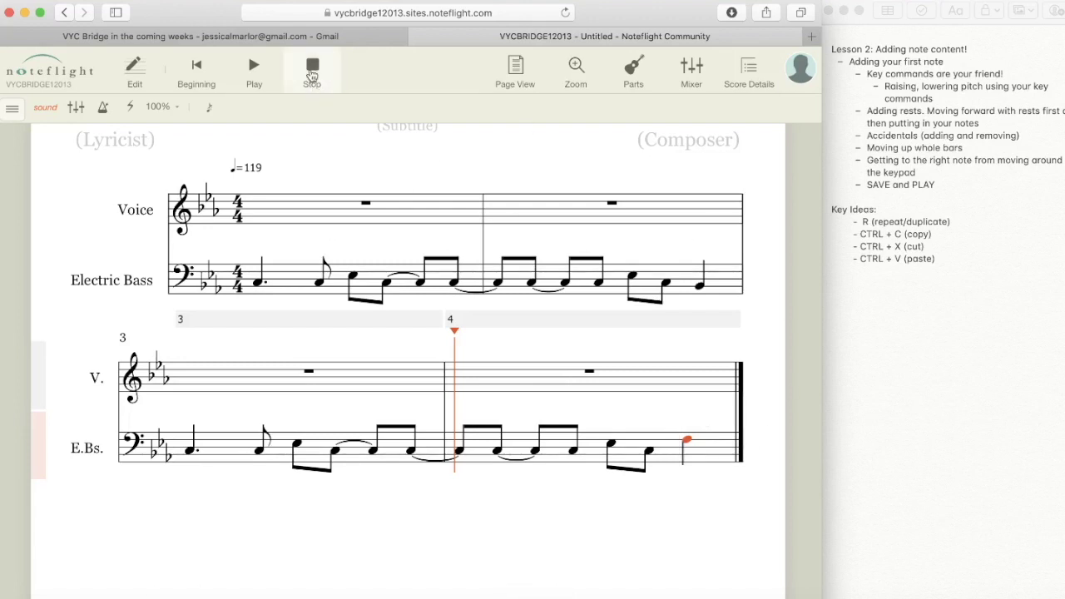
{"action": "left_click", "coordinate": [312, 71]}
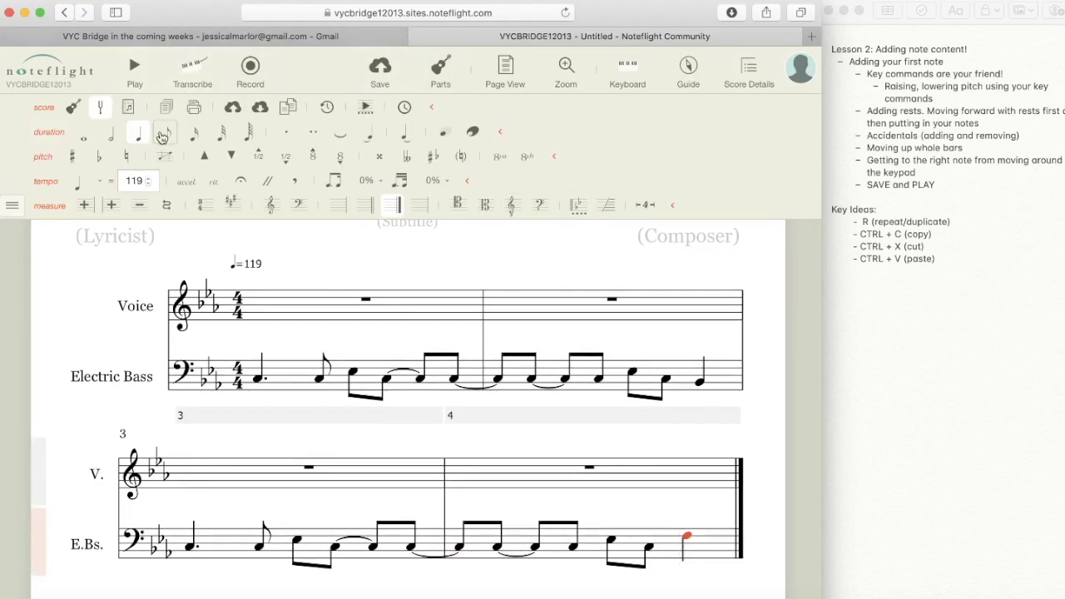
Place a quarter note at the end of bar 4 and stack a higher chord note on it.
{"action": "scroll", "coordinate": [395, 343], "scroll_direction": "up", "scroll_amount": 3}
{"action": "scroll", "coordinate": [395, 342], "scroll_direction": "down", "scroll_amount": 3}
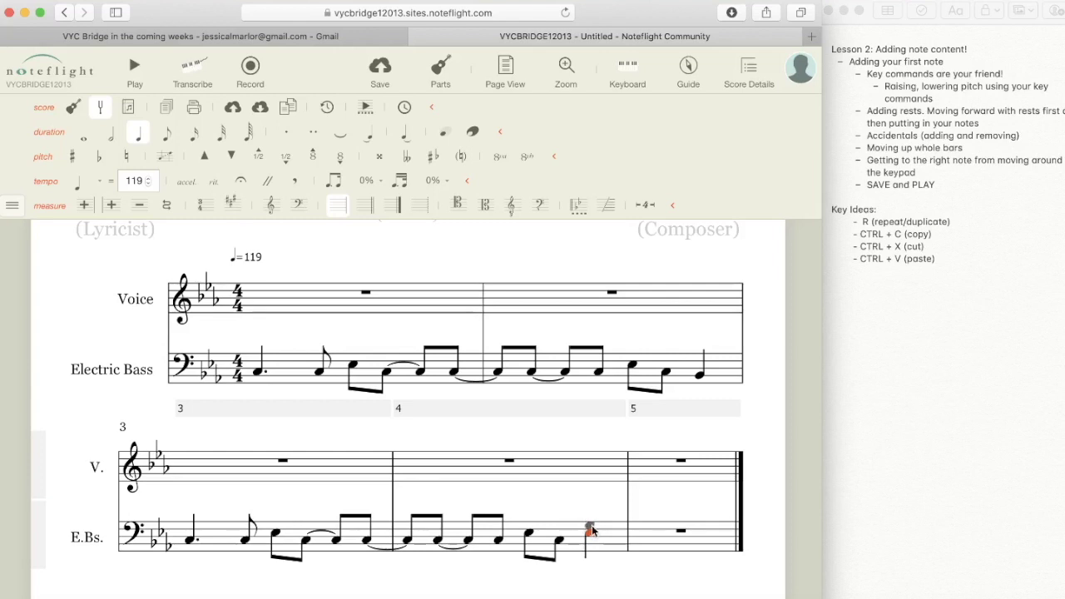
{"action": "left_click", "coordinate": [590, 529]}
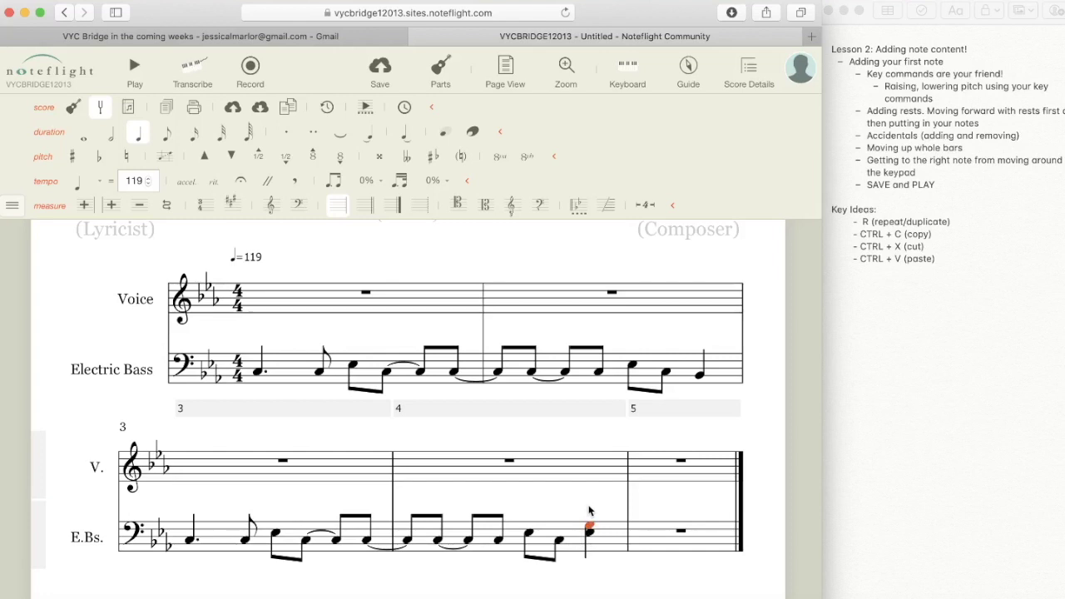
{"action": "left_click", "coordinate": [589, 516]}
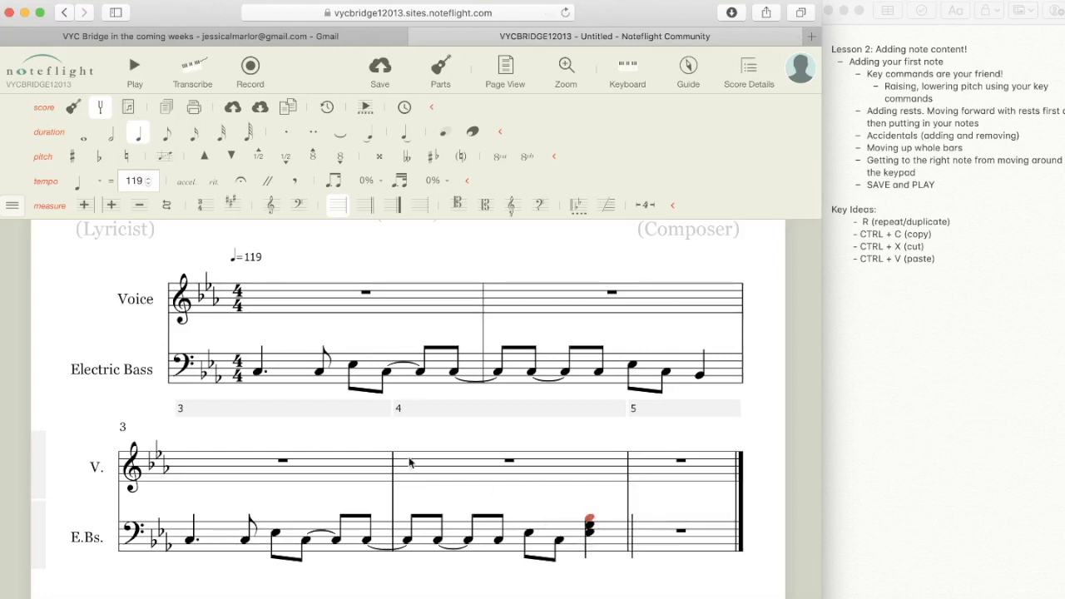
Play back the four-bar Electric Bass line, then stop playback to resume editing.
{"action": "left_click", "coordinate": [134, 66]}
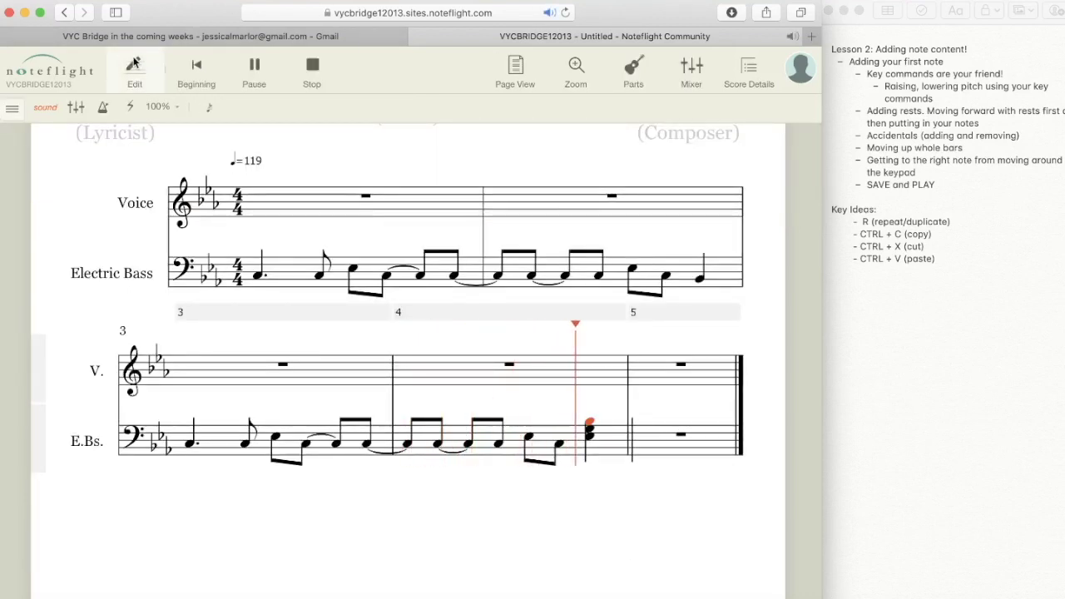
{"action": "left_click", "coordinate": [297, 71]}
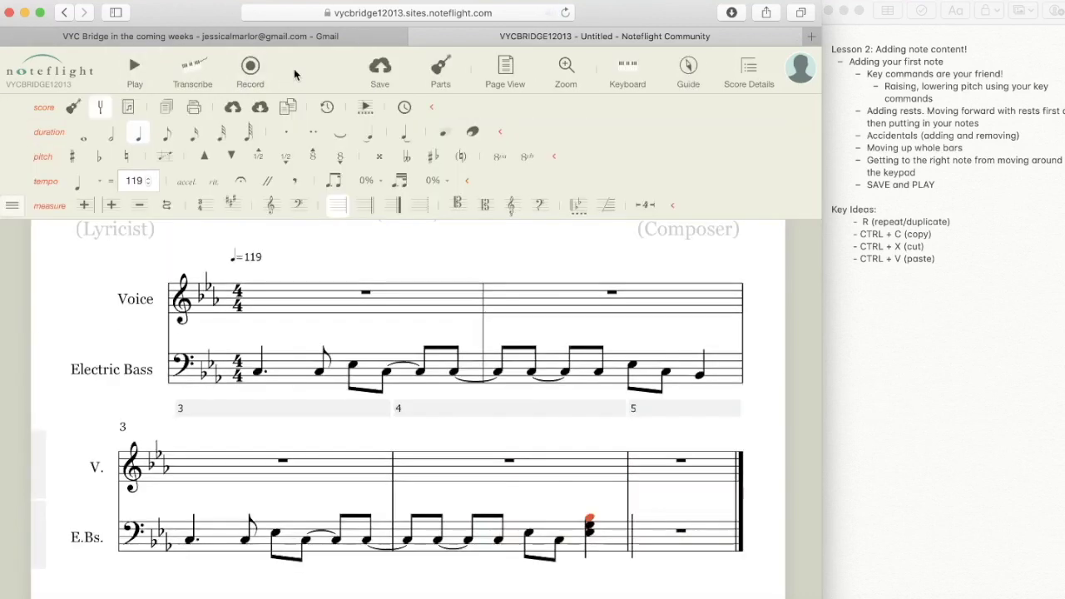